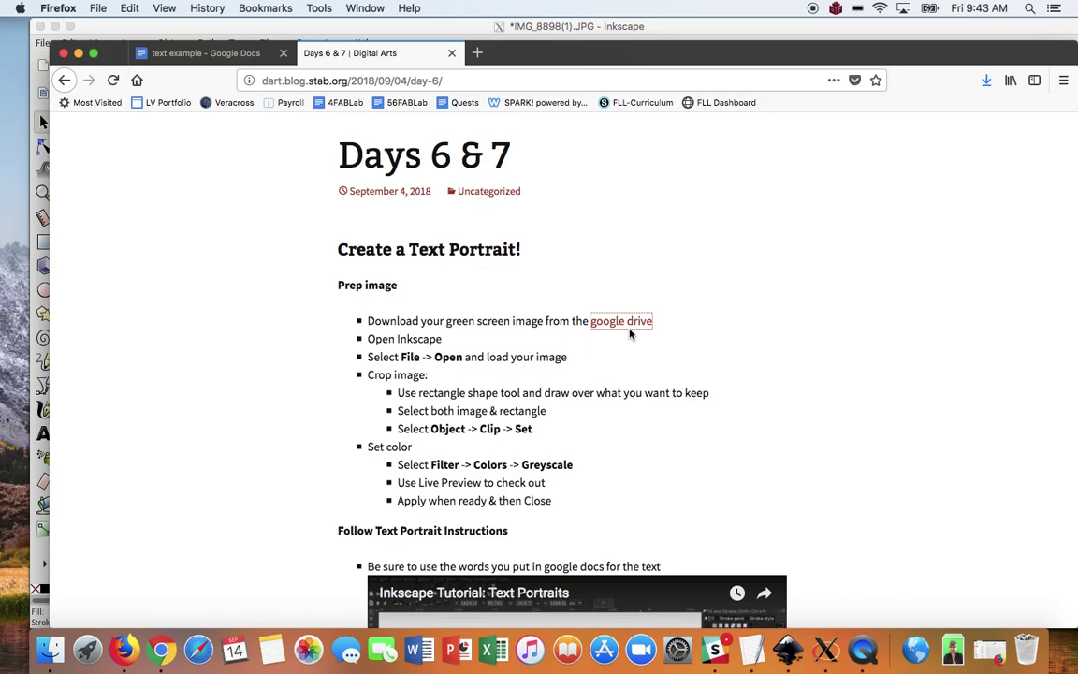
# - Open the lesson's linked Google Drive folder and download IMG_8898.JPG, saving it as a file
pyautogui.click(630, 321)
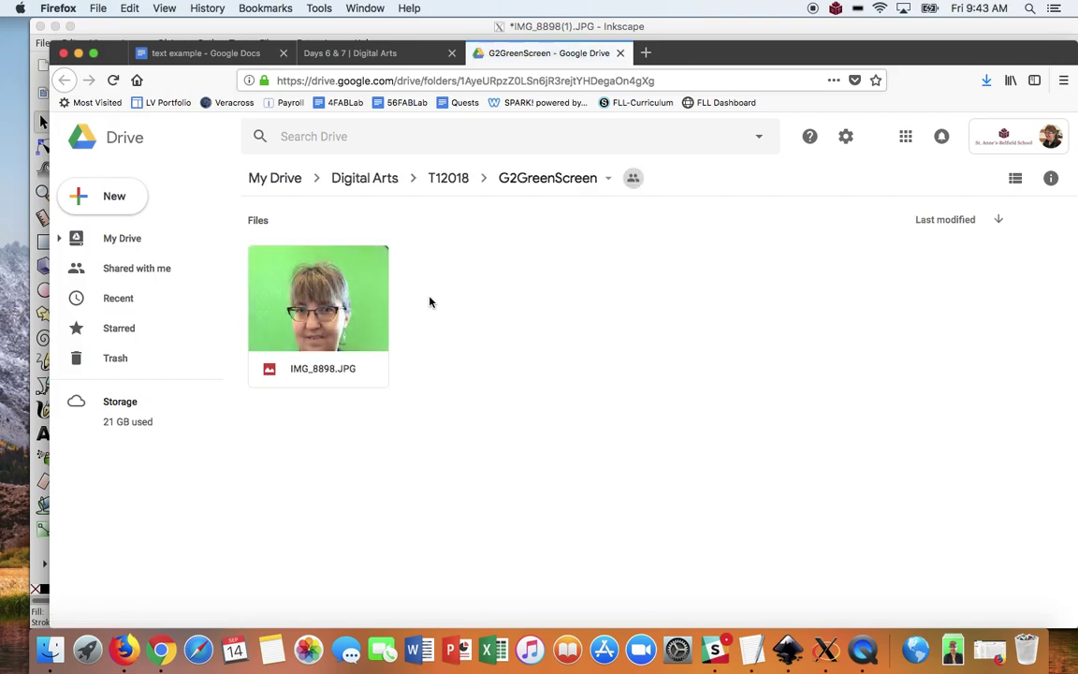
pyautogui.doubleClick(356, 299)
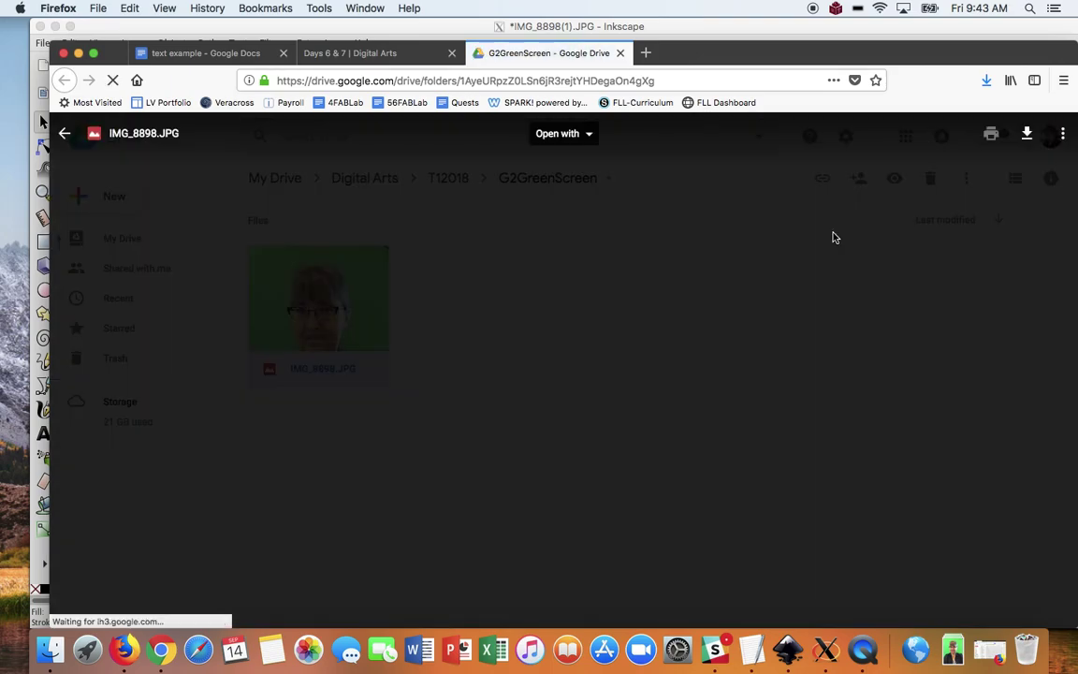
pyautogui.click(1027, 136)
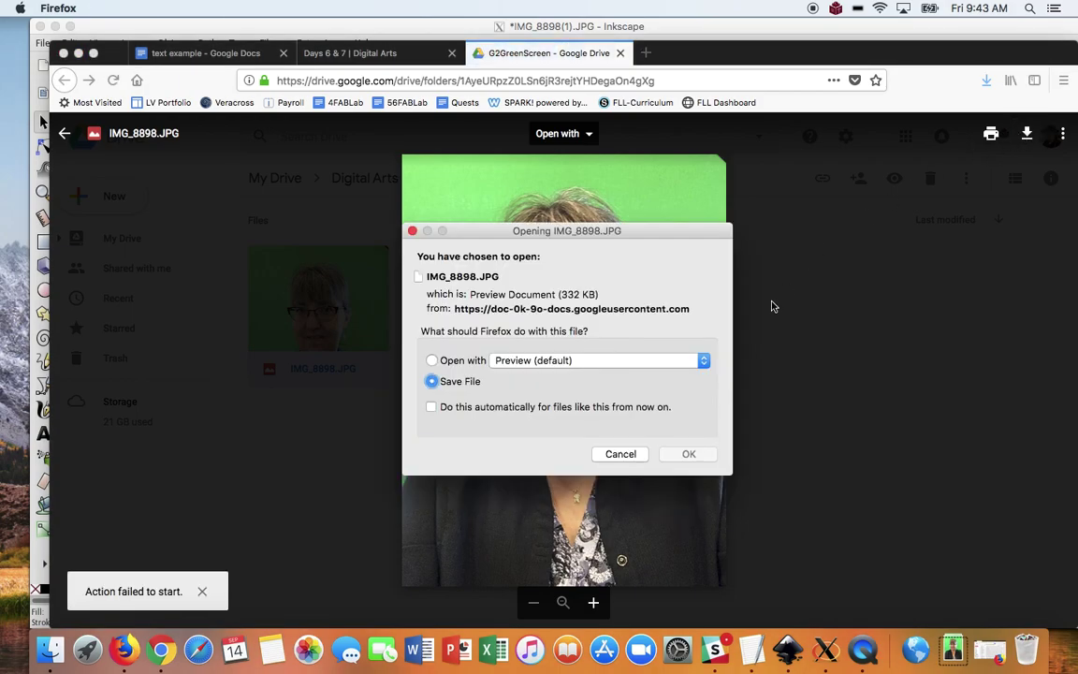
pyautogui.click(689, 454)
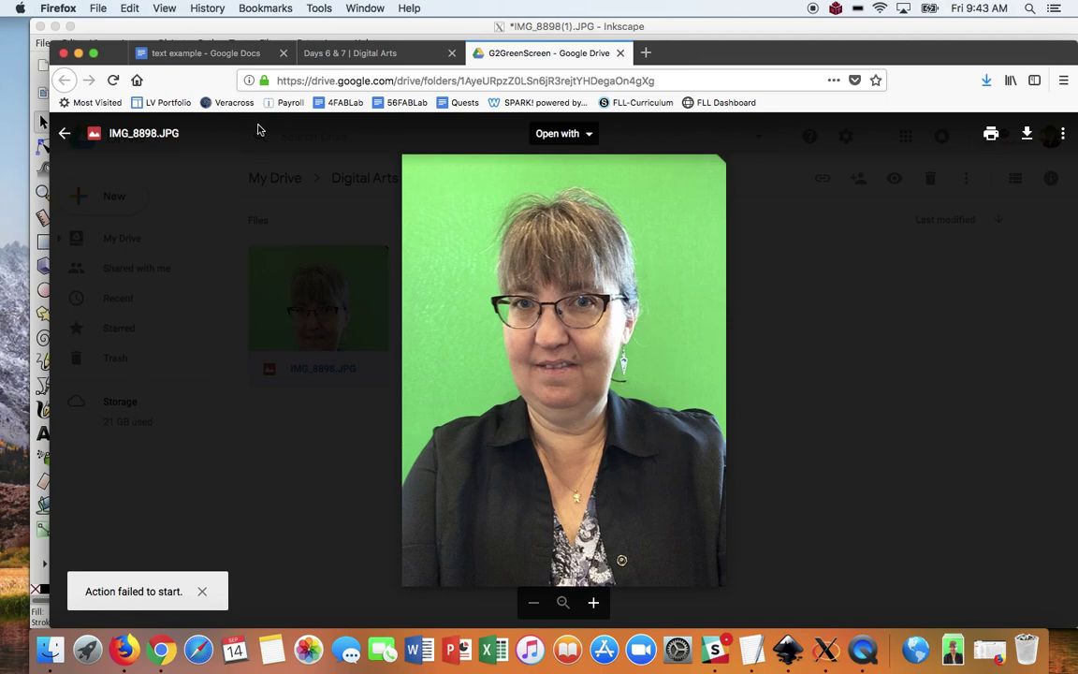
# - Switch to Inkscape and open the newest download, IMG_8898(4).JPG, embedded with DPI from file and rendering mode None (auto)
pyautogui.click(297, 33)
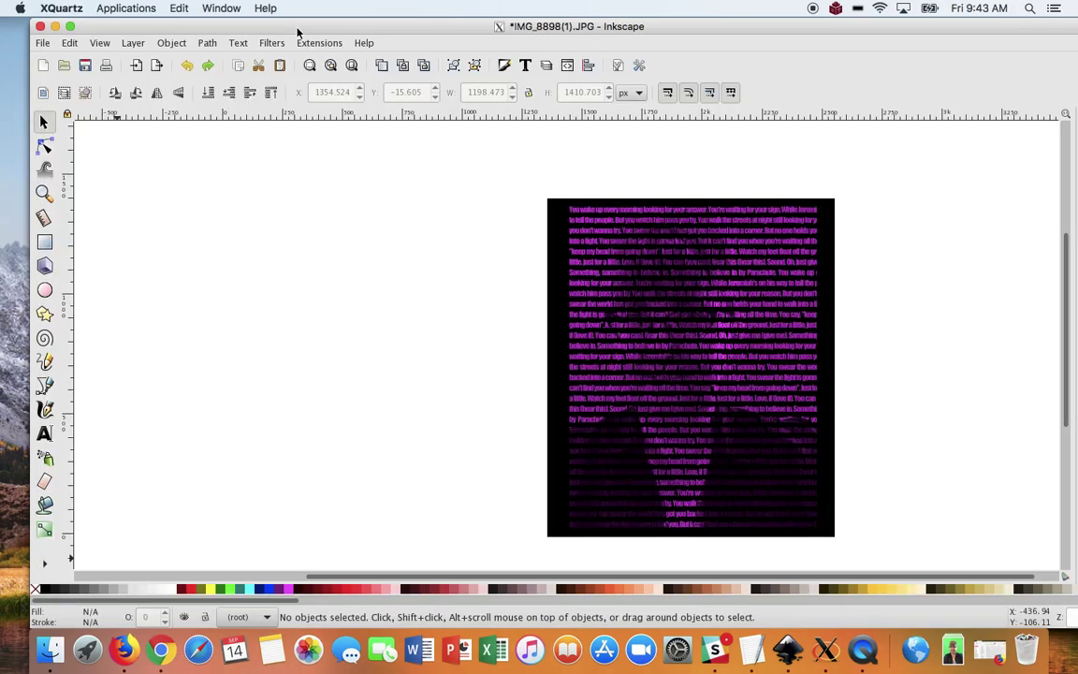
pyautogui.click(45, 43)
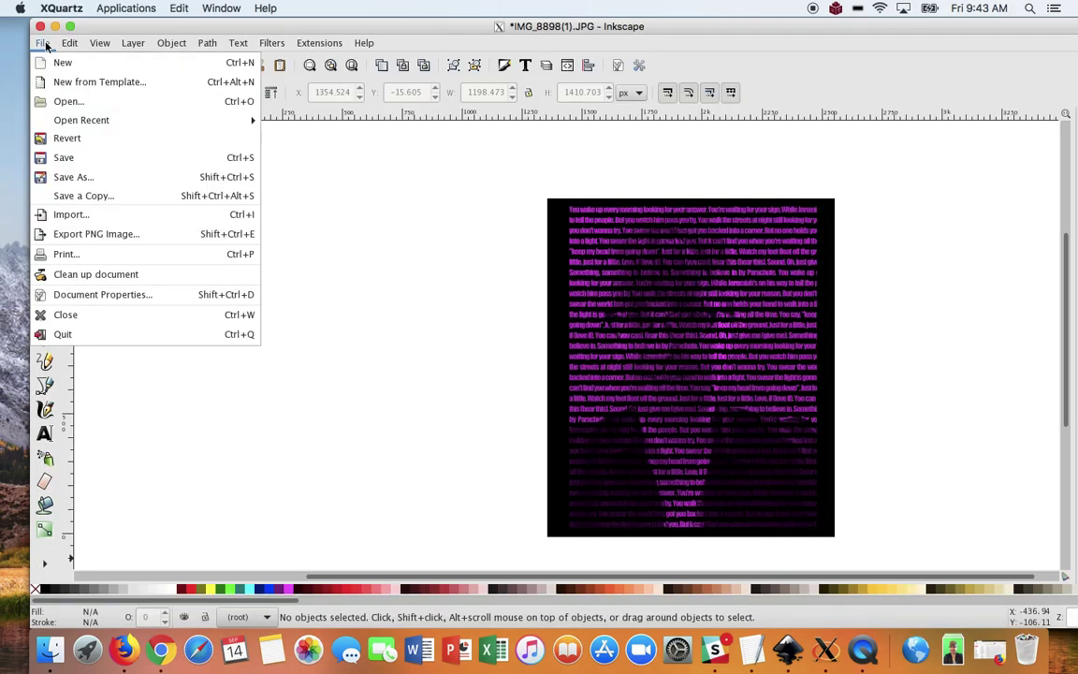
pyautogui.click(70, 99)
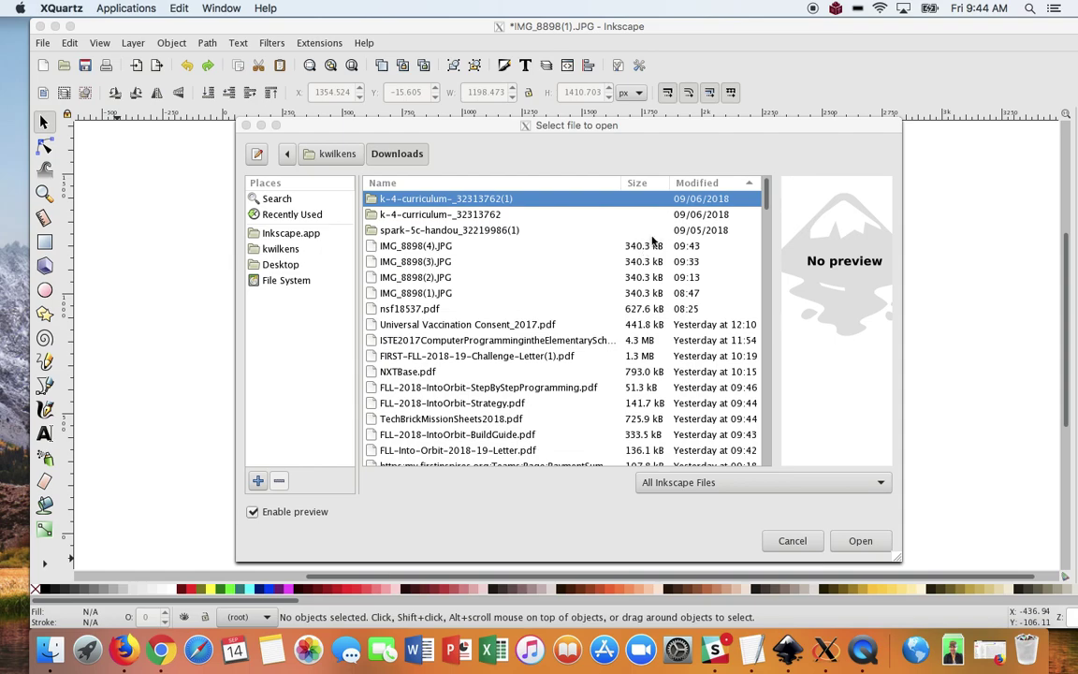
pyautogui.click(697, 189)
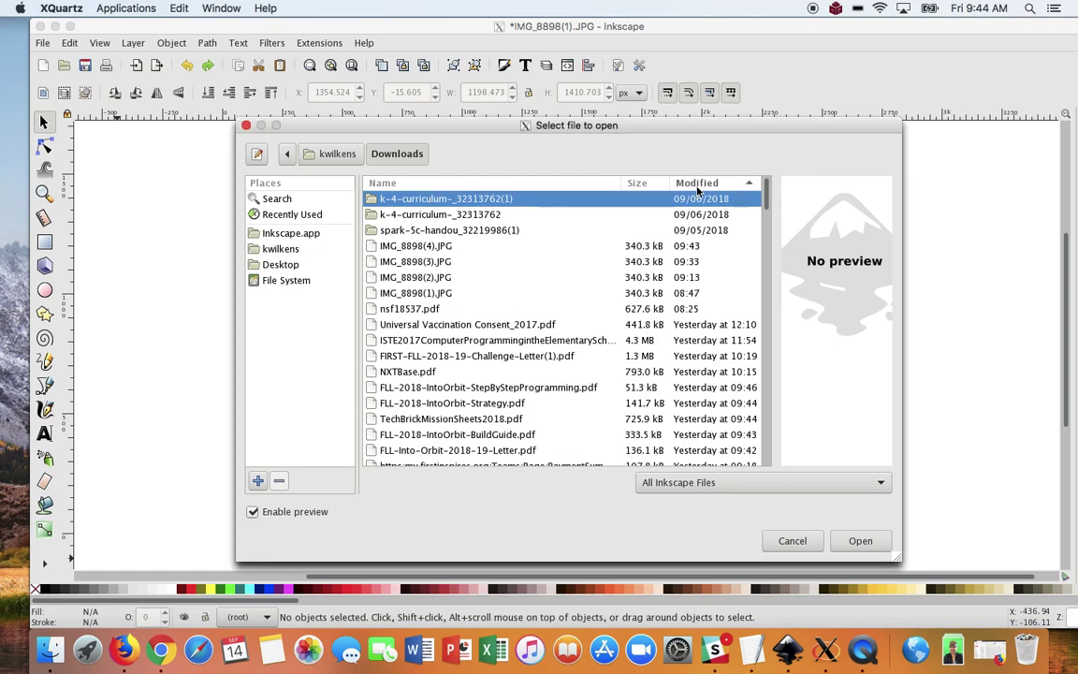
pyautogui.click(697, 186)
pyautogui.click(697, 187)
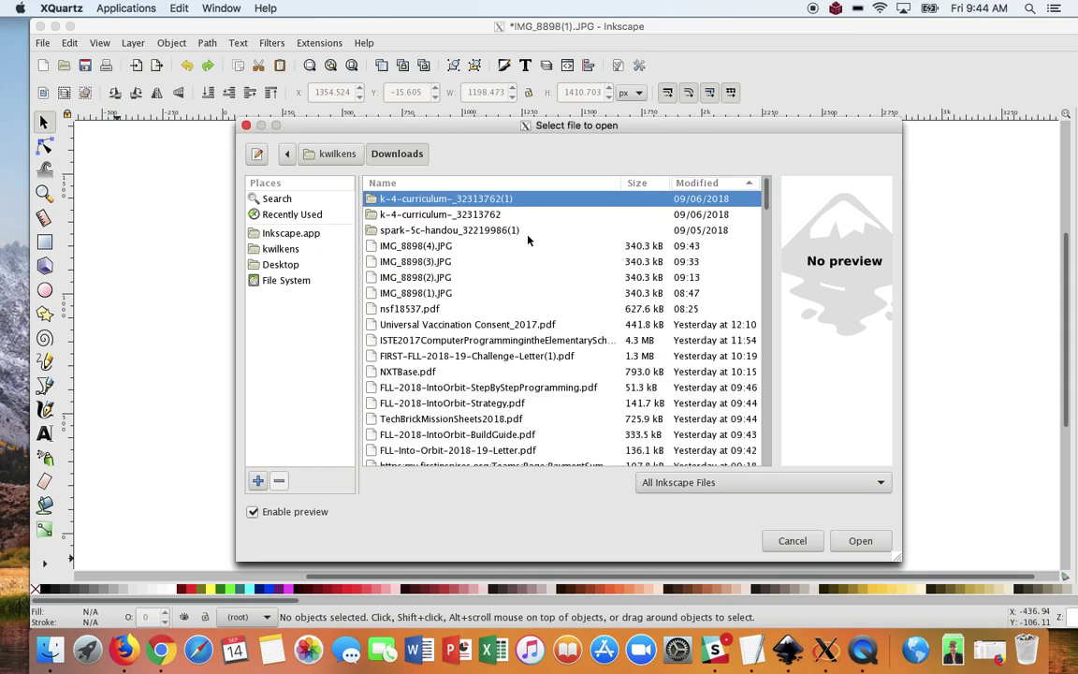
pyautogui.click(518, 246)
pyautogui.click(843, 542)
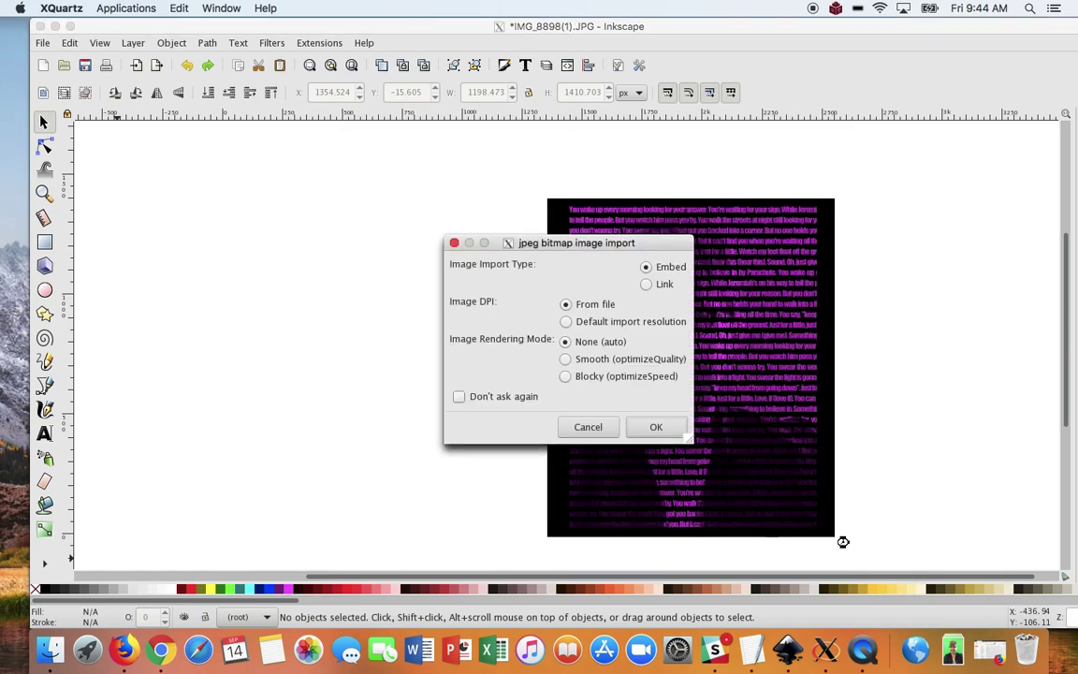
pyautogui.click(657, 427)
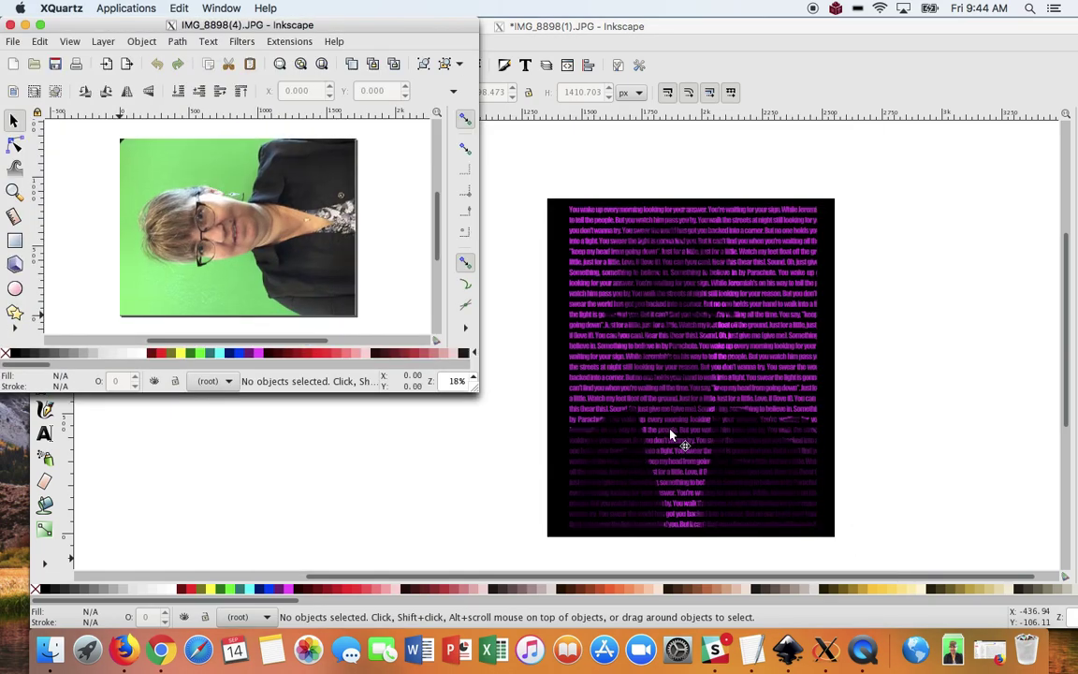
# - Minimize the older IMG_8898(1).JPG drawing window and enlarge the window of the new image
pyautogui.click(627, 27)
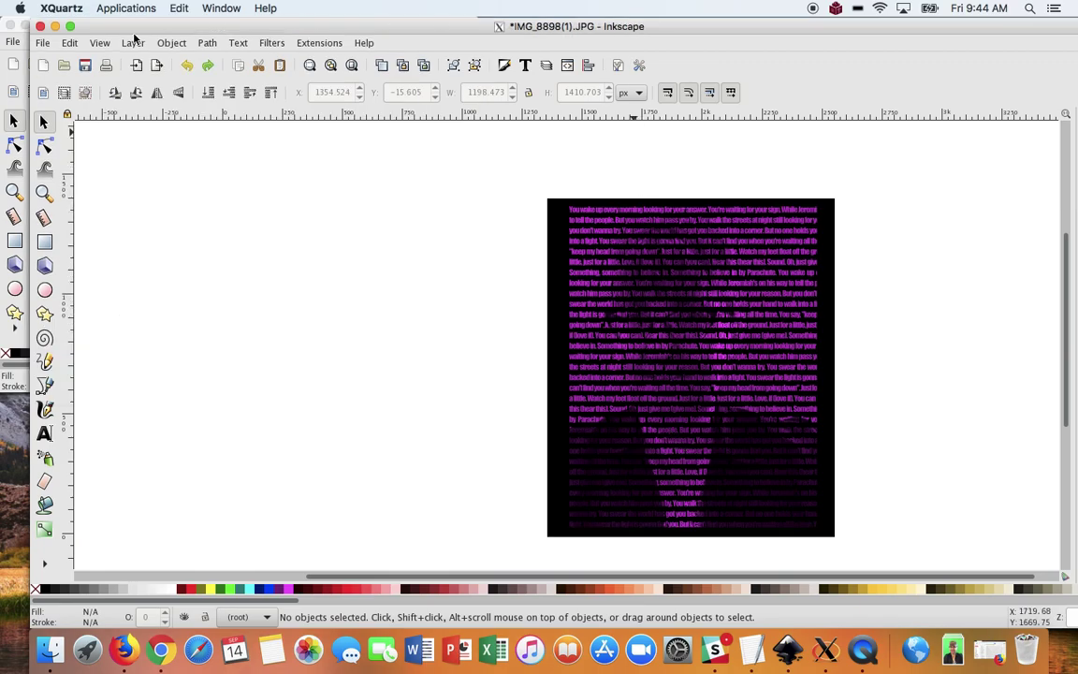
pyautogui.click(53, 27)
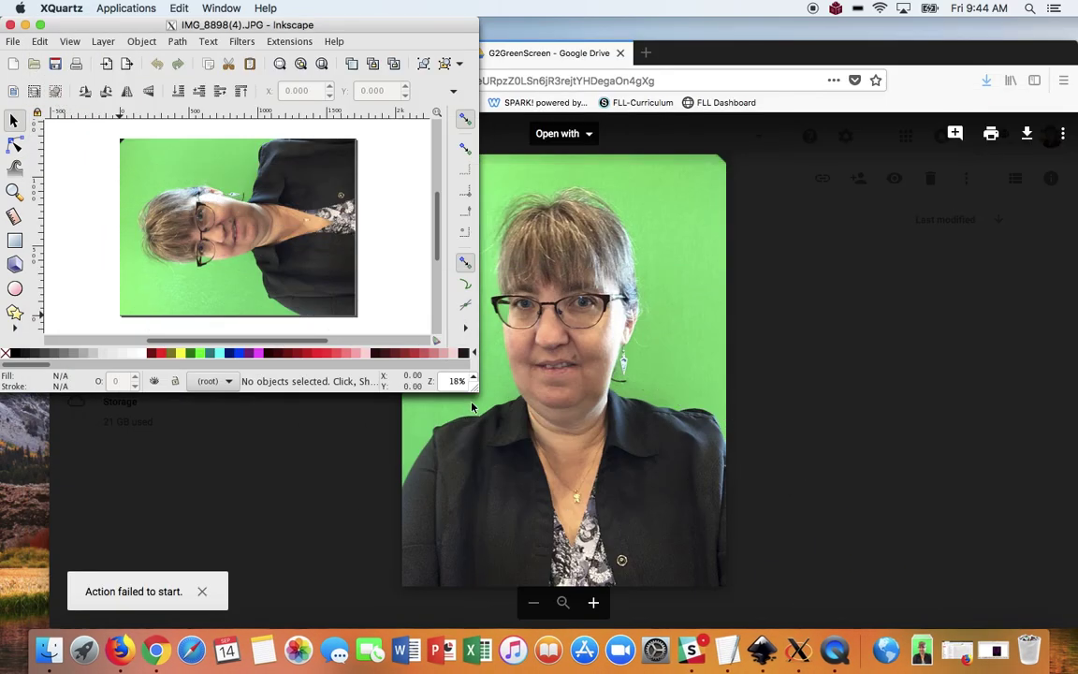
pyautogui.moveTo(473, 391); pyautogui.dragTo(869, 596)
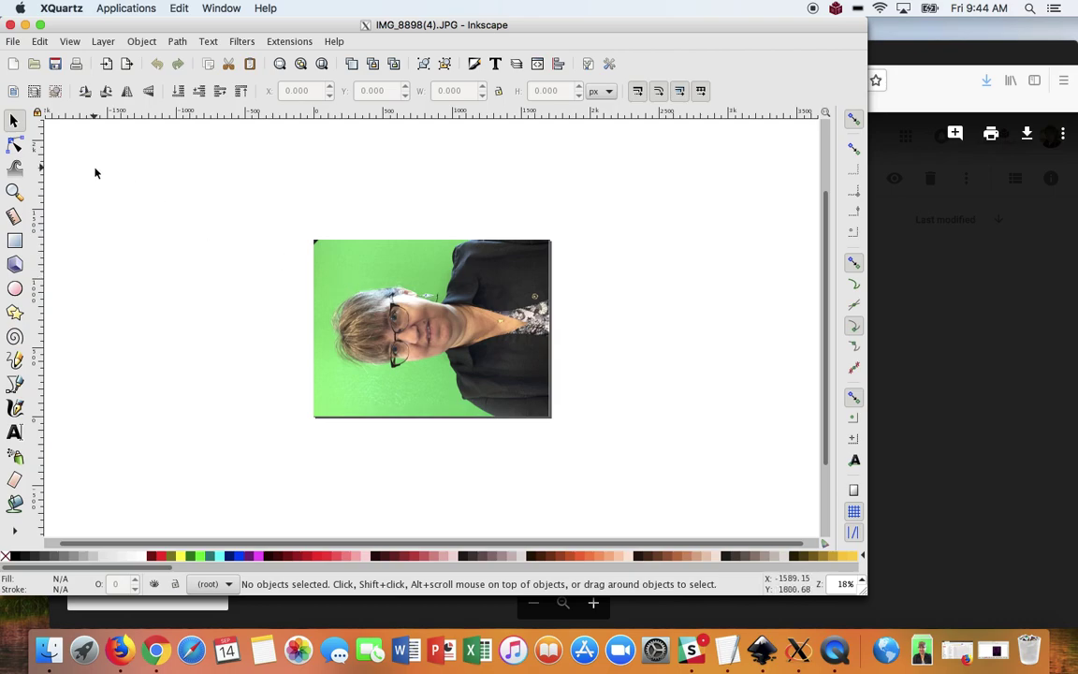
# - Rotate the sideways portrait photo 90° clockwise so that it stands upright
pyautogui.click(366, 309)
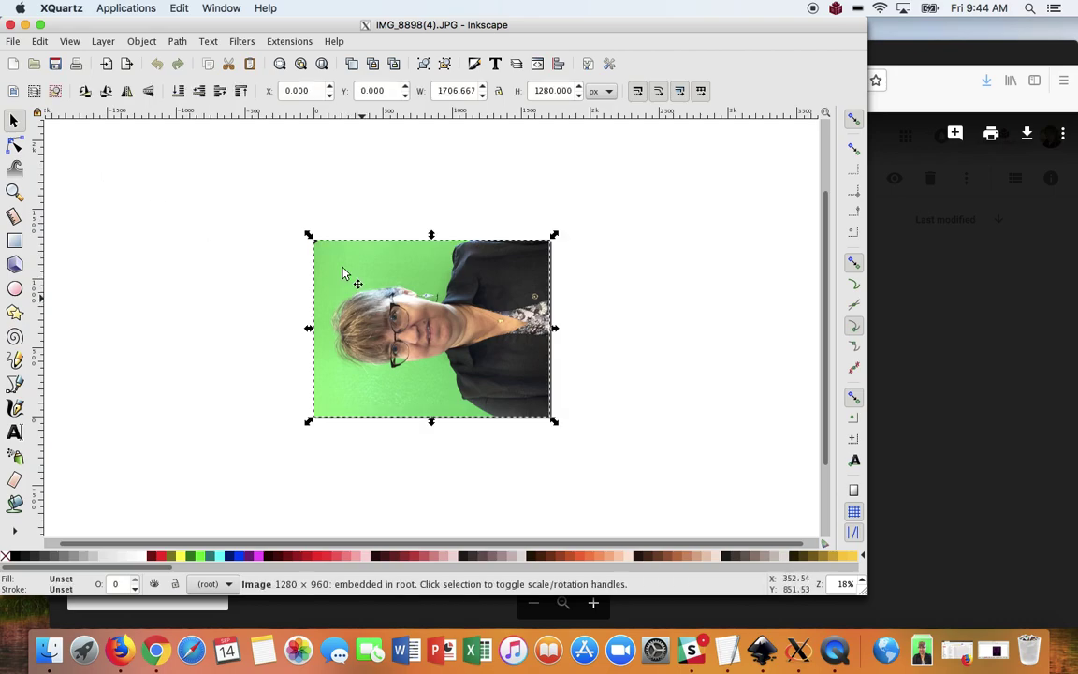
pyautogui.click(142, 42)
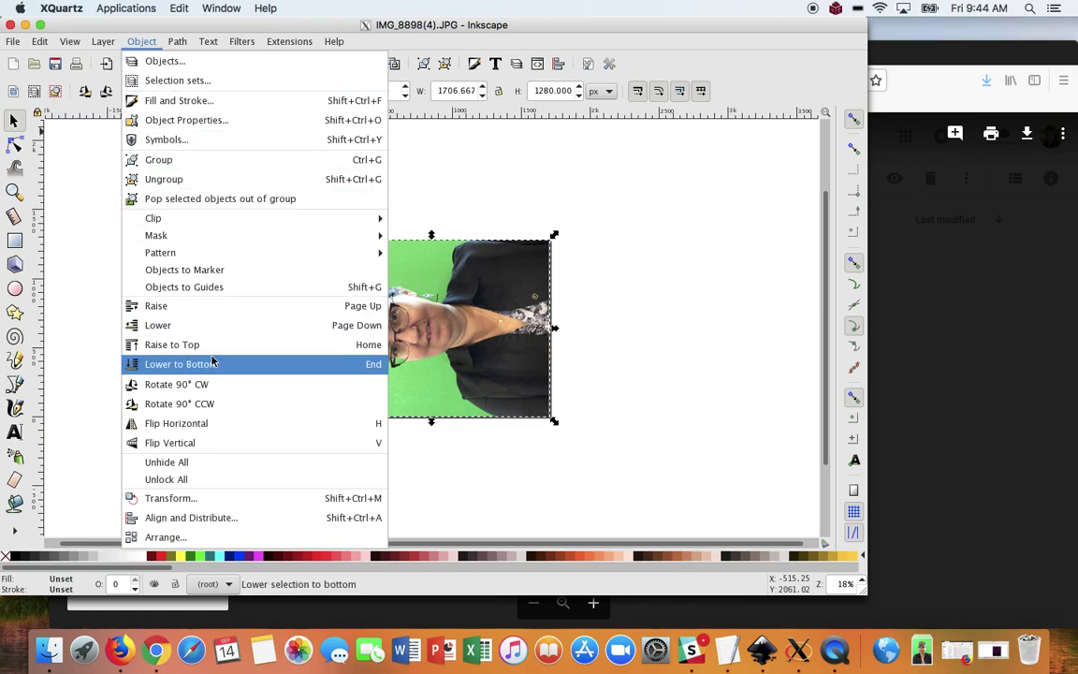
pyautogui.click(198, 384)
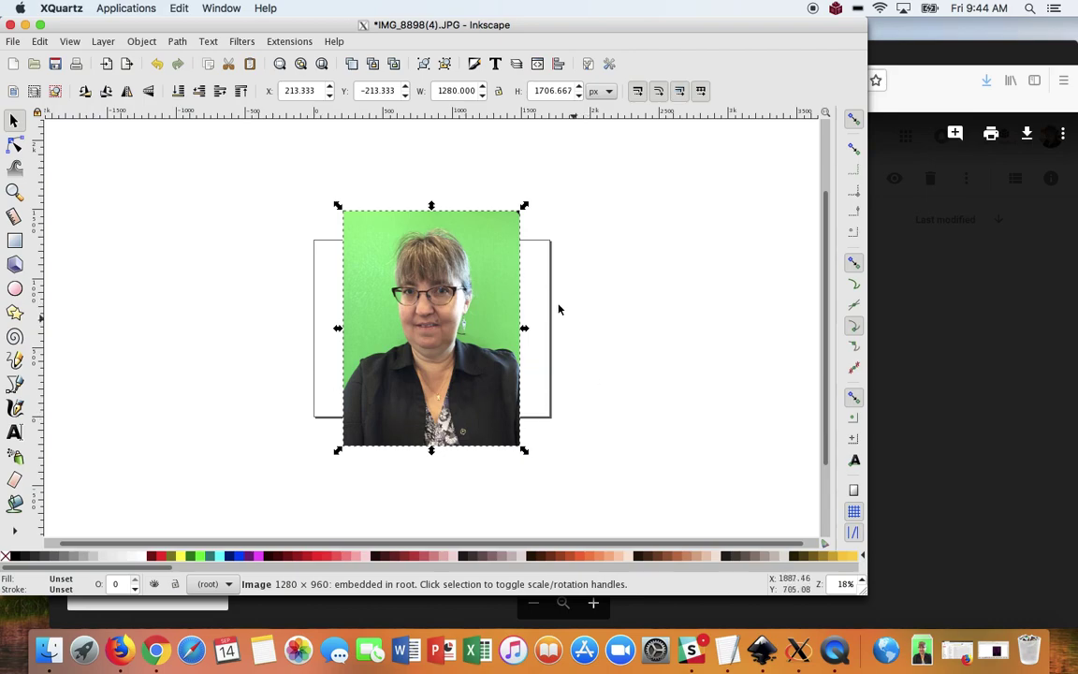
pyautogui.click(259, 314)
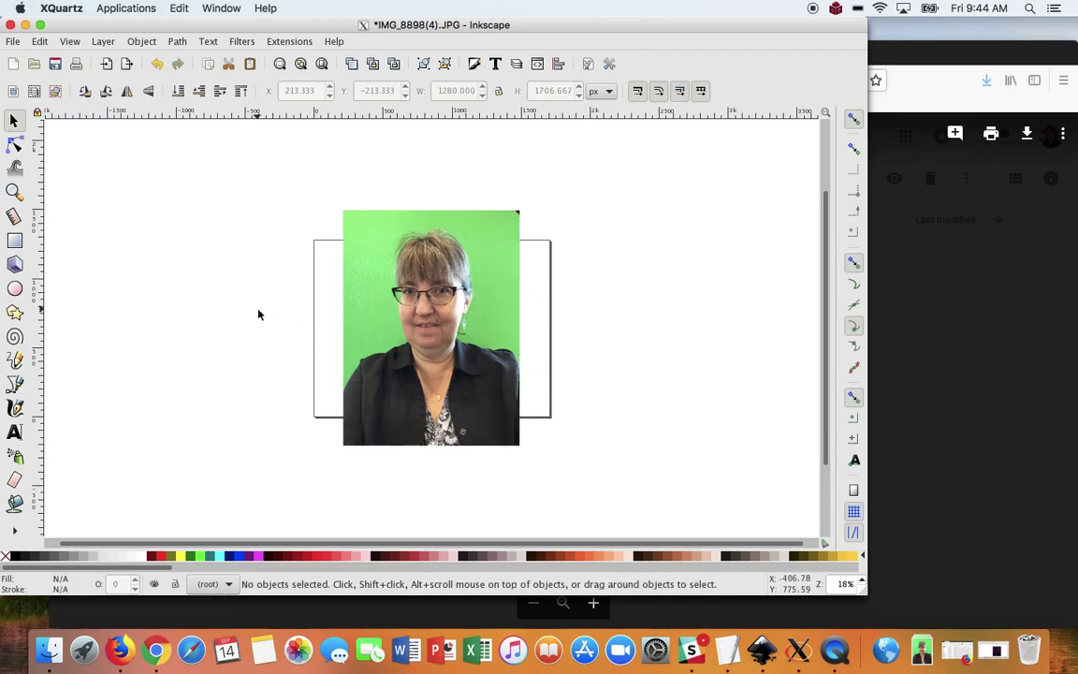
# - Turn off the page border in the document properties
pyautogui.click(16, 44)
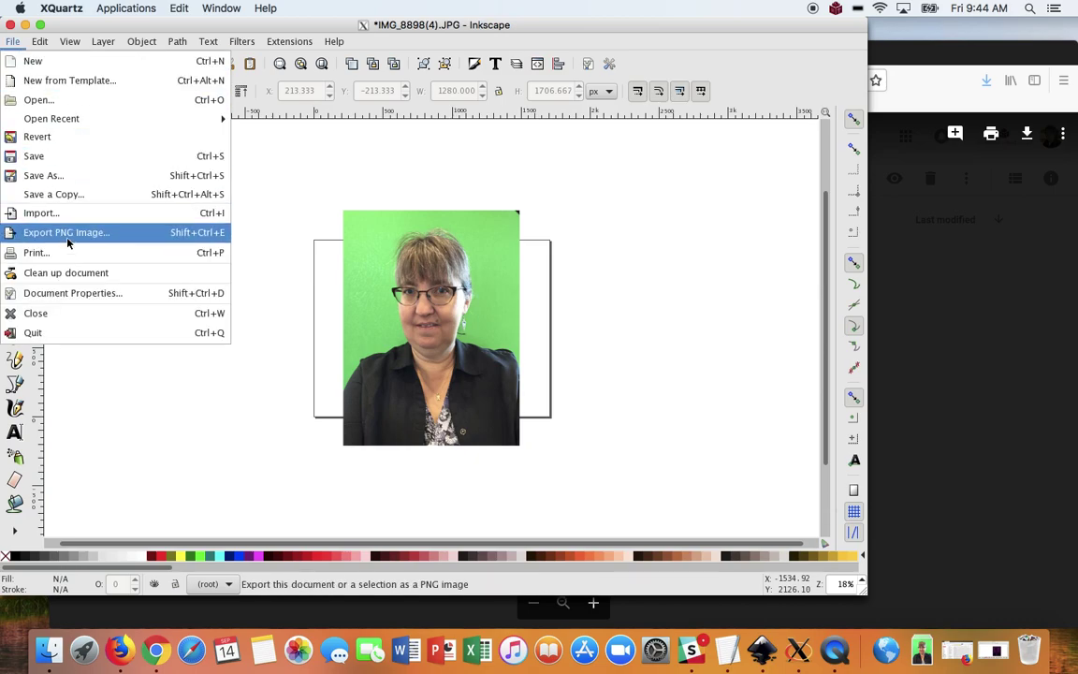
pyautogui.click(71, 298)
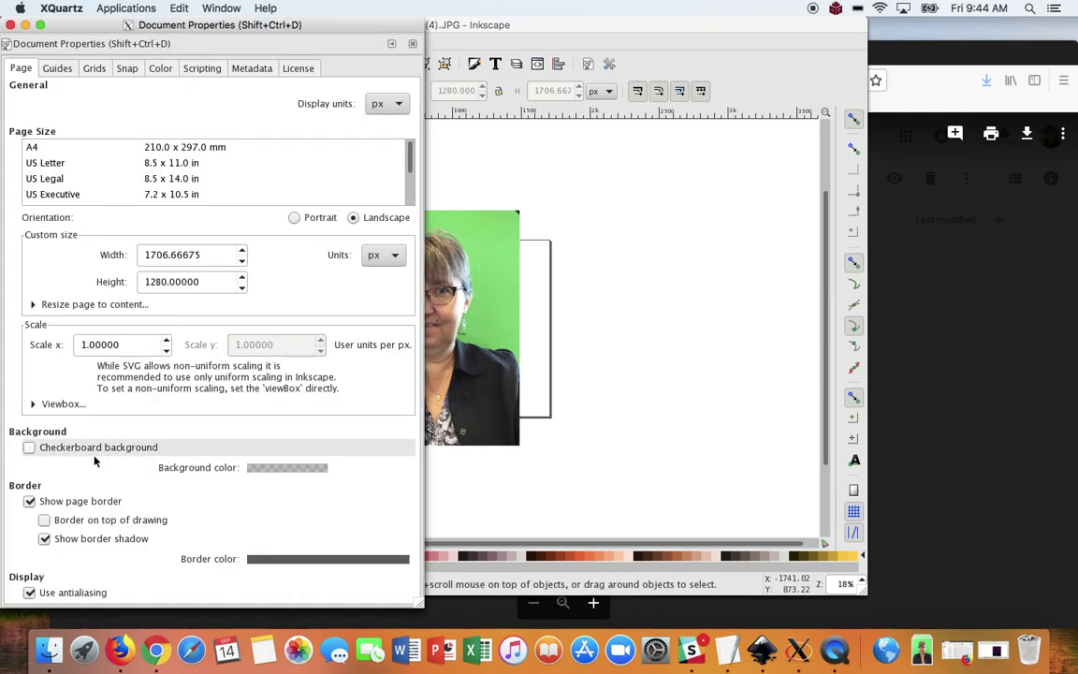
pyautogui.click(69, 502)
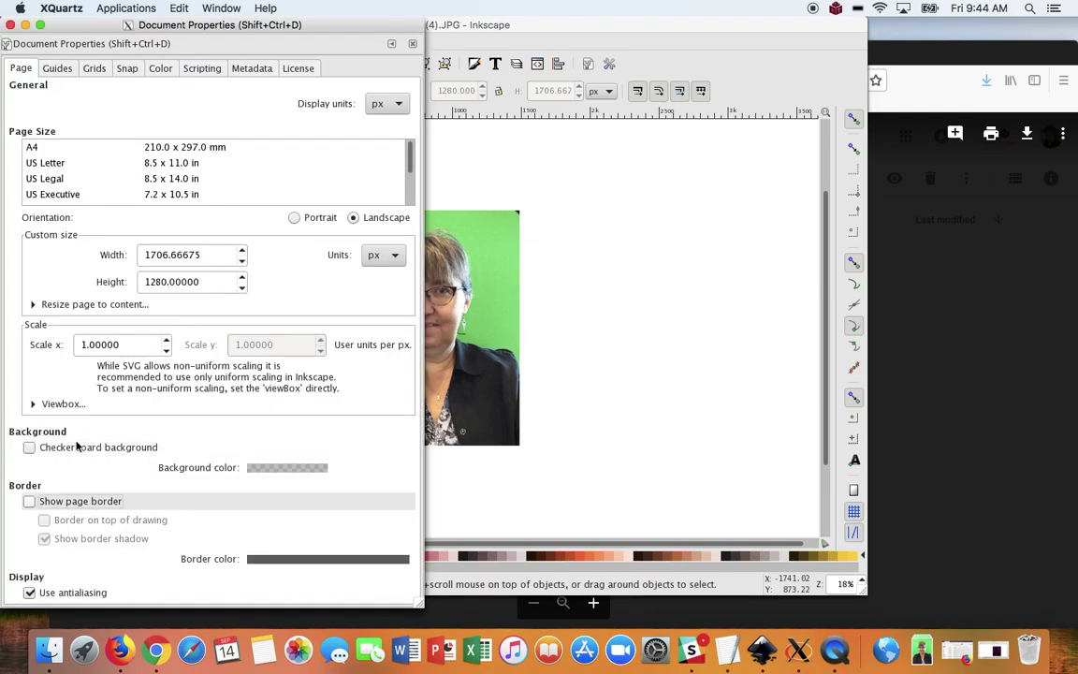
pyautogui.click(11, 24)
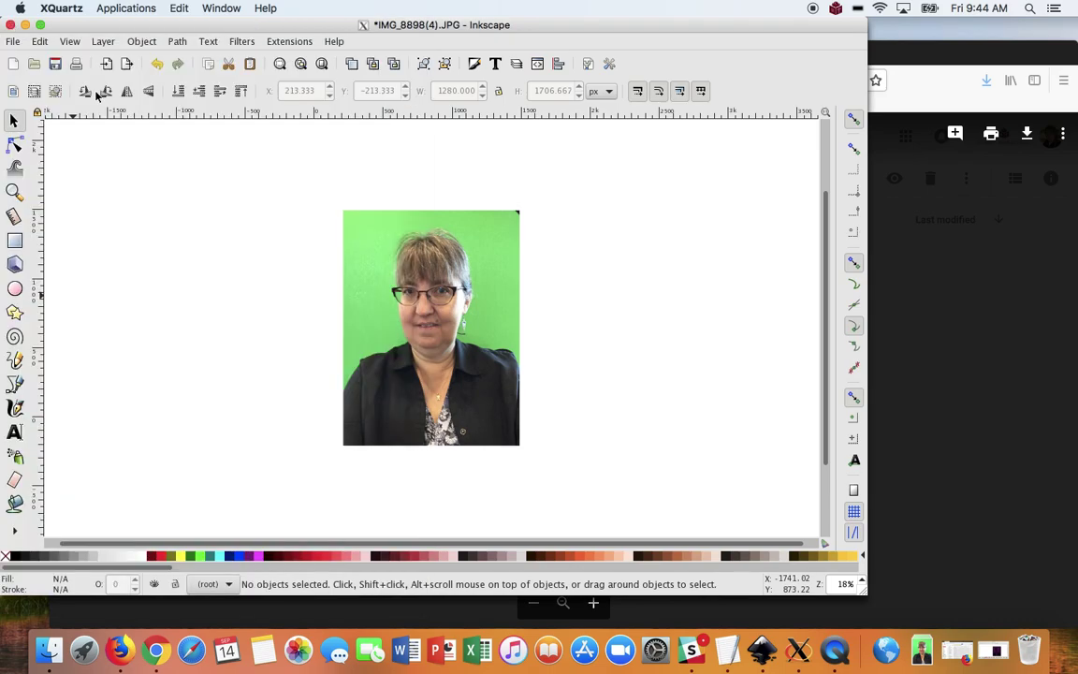
# - Draw a cyan rectangle and fit it over the head and shoulders to keep, about 1124 by 1340 px
pyautogui.click(861, 581)
pyautogui.click(862, 581)
pyautogui.click(862, 580)
pyautogui.click(862, 580)
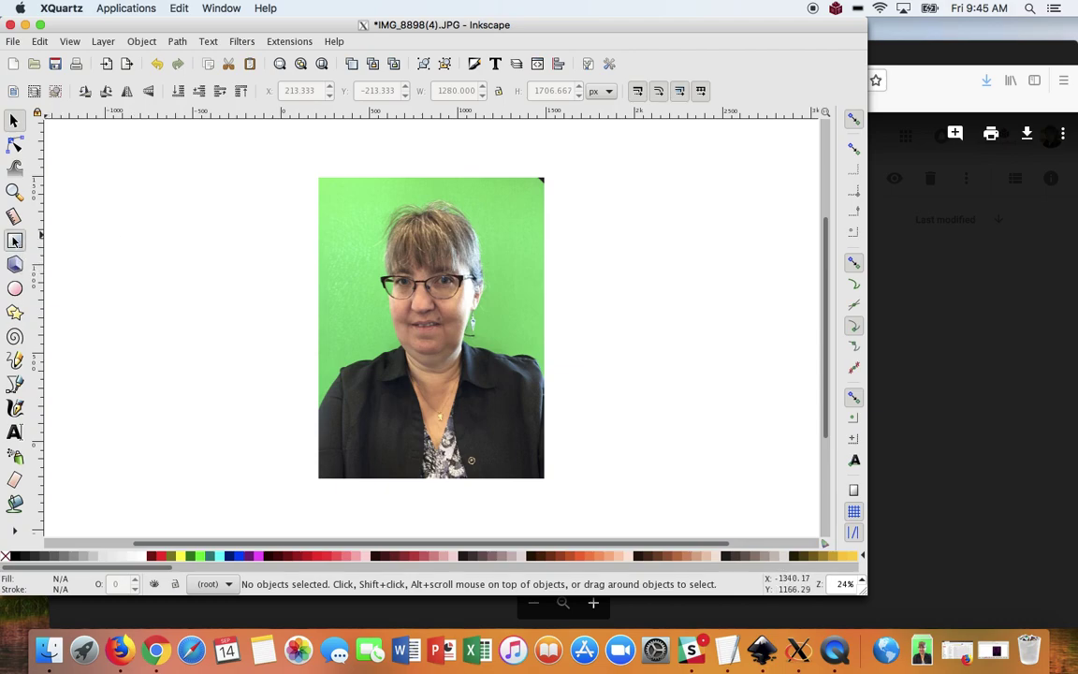
pyautogui.click(14, 242)
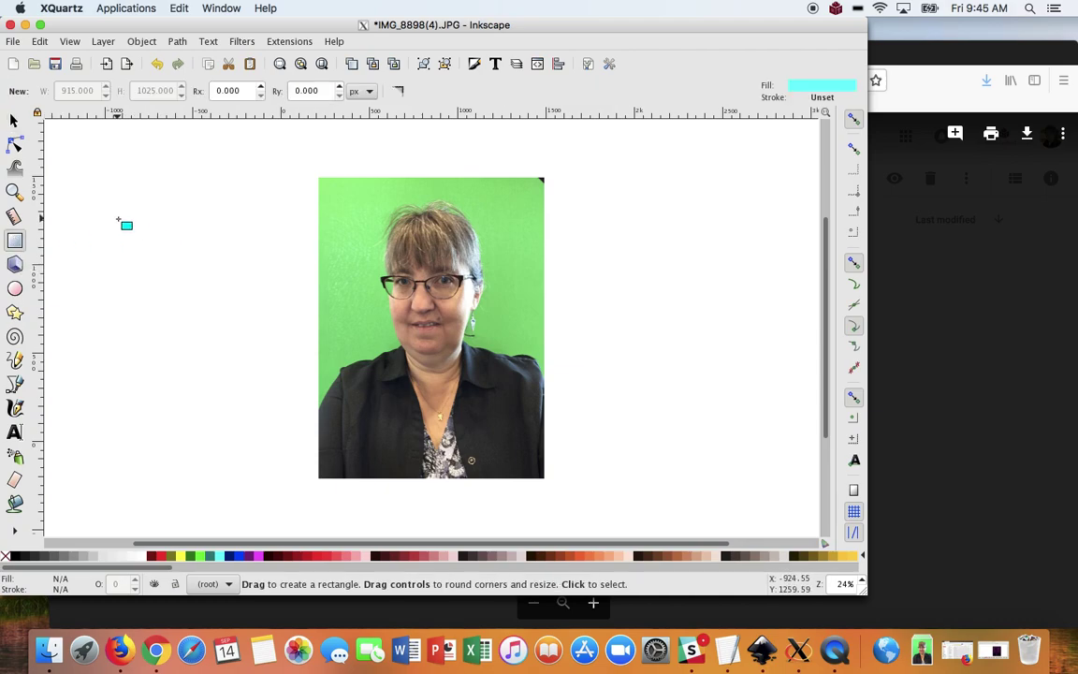
pyautogui.moveTo(115, 222); pyautogui.dragTo(271, 415)
pyautogui.click(14, 120)
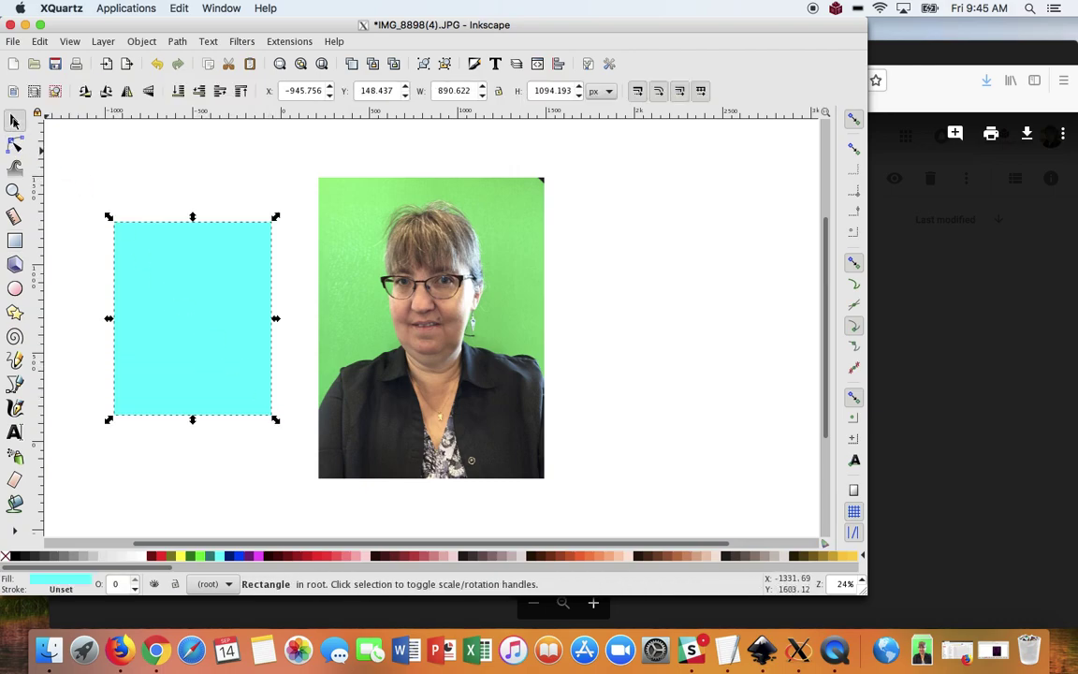
pyautogui.moveTo(216, 315); pyautogui.dragTo(539, 444)
pyautogui.moveTo(479, 410); pyautogui.dragTo(476, 411)
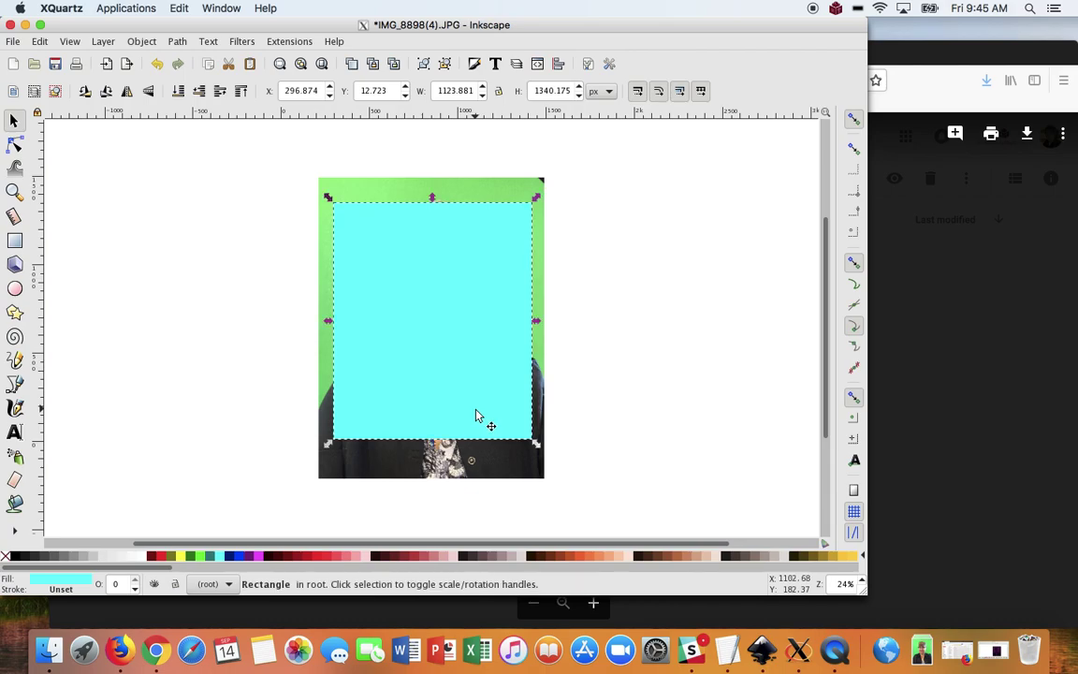
# - Try to set a clip with only the rectangle selected
pyautogui.click(141, 41)
pyautogui.moveTo(191, 217)
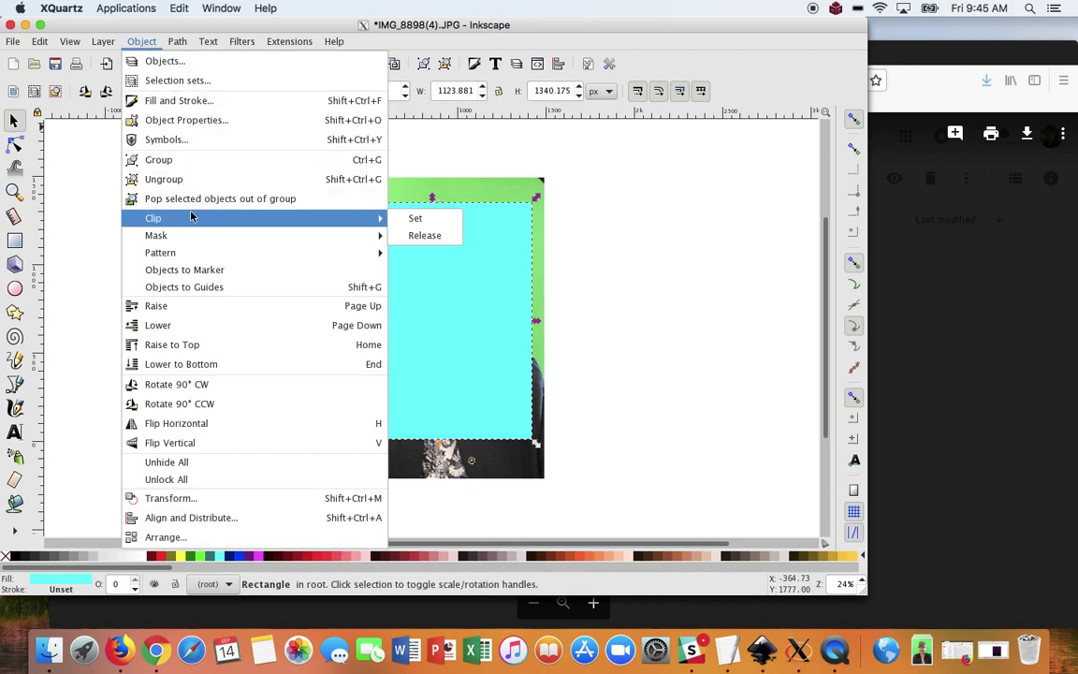
pyautogui.click(421, 219)
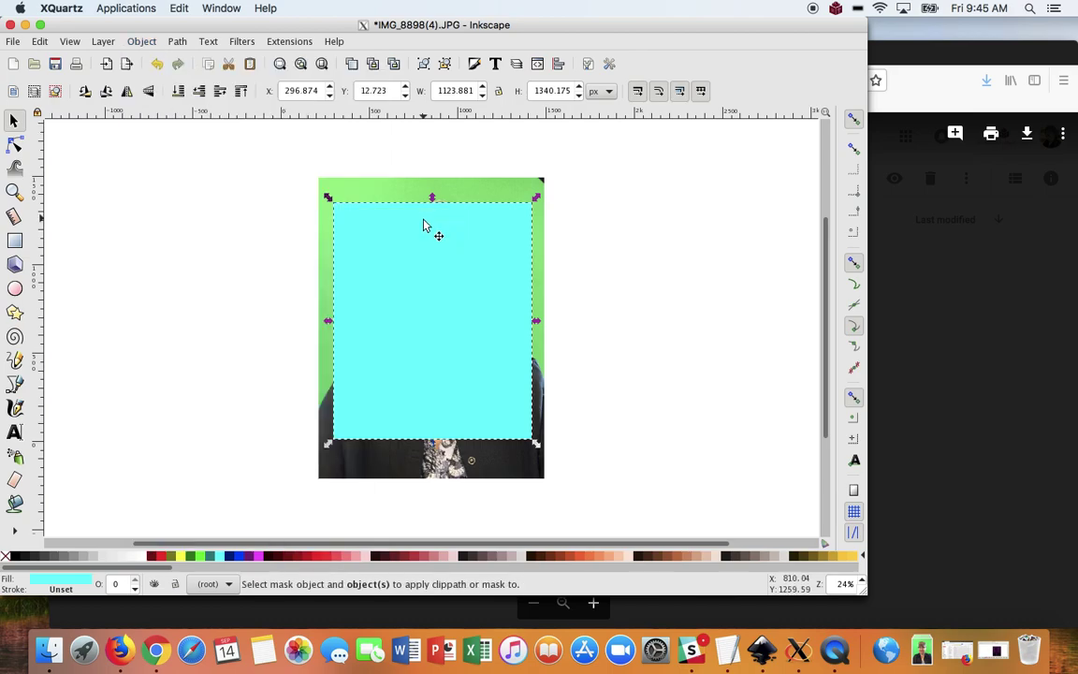
pyautogui.click(663, 270)
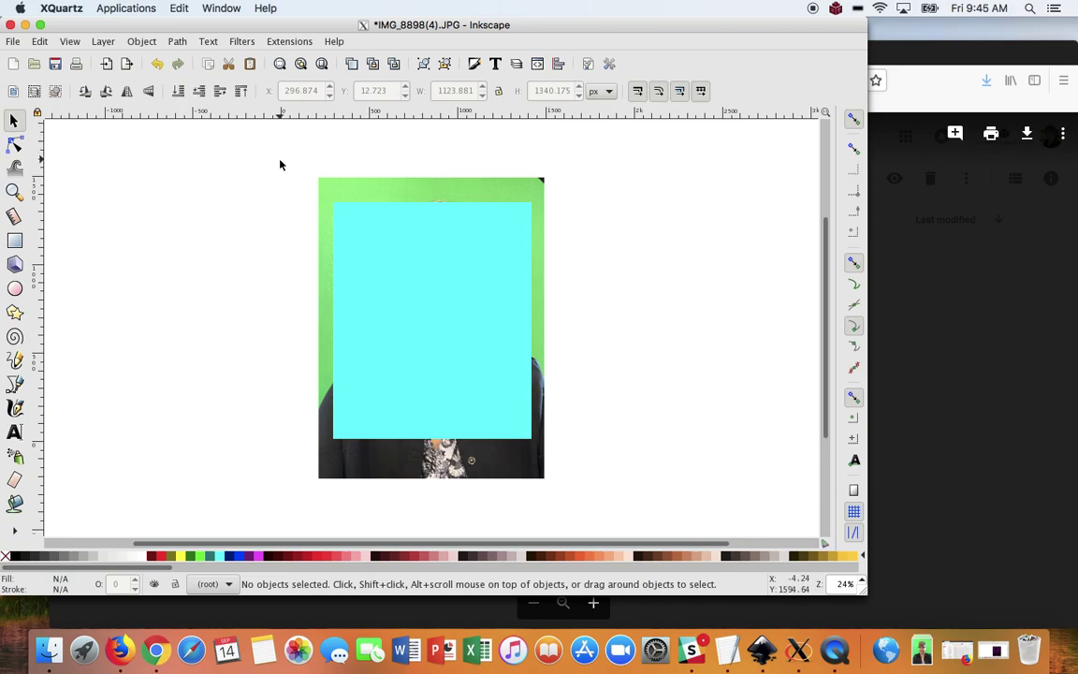
# - Select both the rectangle and the photo and clip the photo to the rectangle
pyautogui.moveTo(279, 154); pyautogui.dragTo(582, 480)
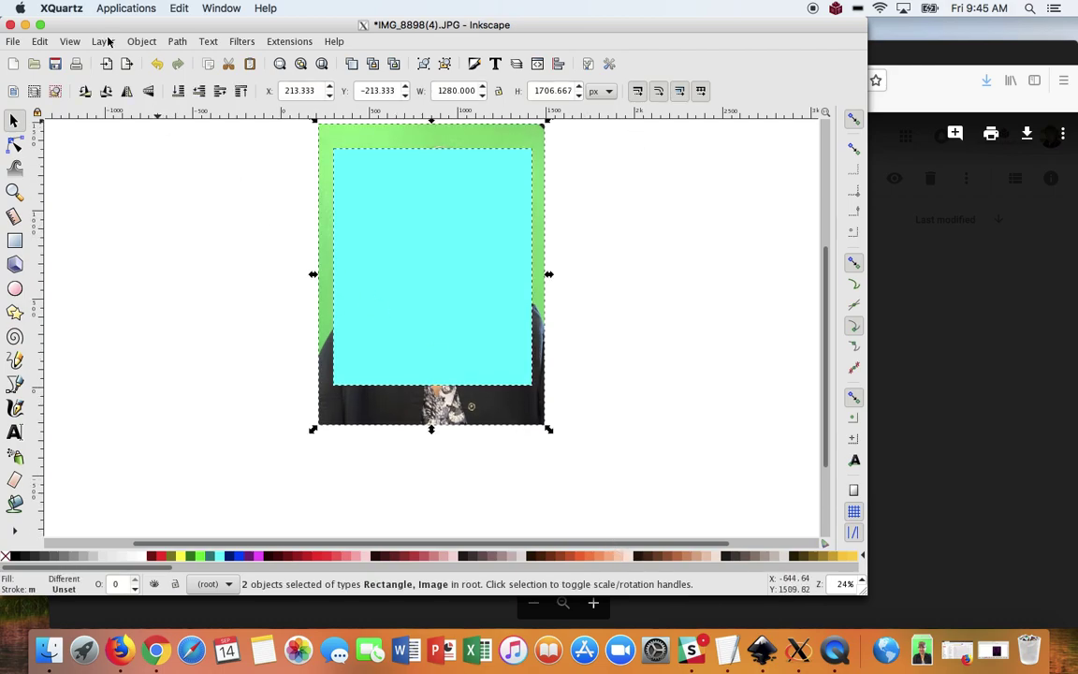
pyautogui.click(141, 41)
pyautogui.moveTo(182, 216)
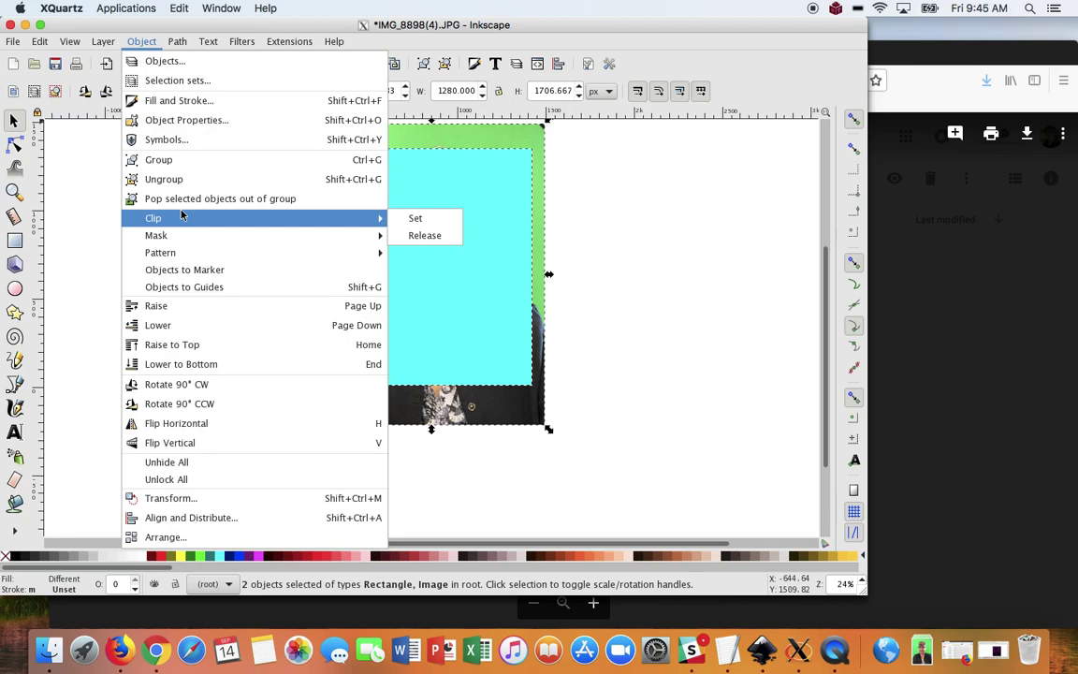
pyautogui.click(414, 218)
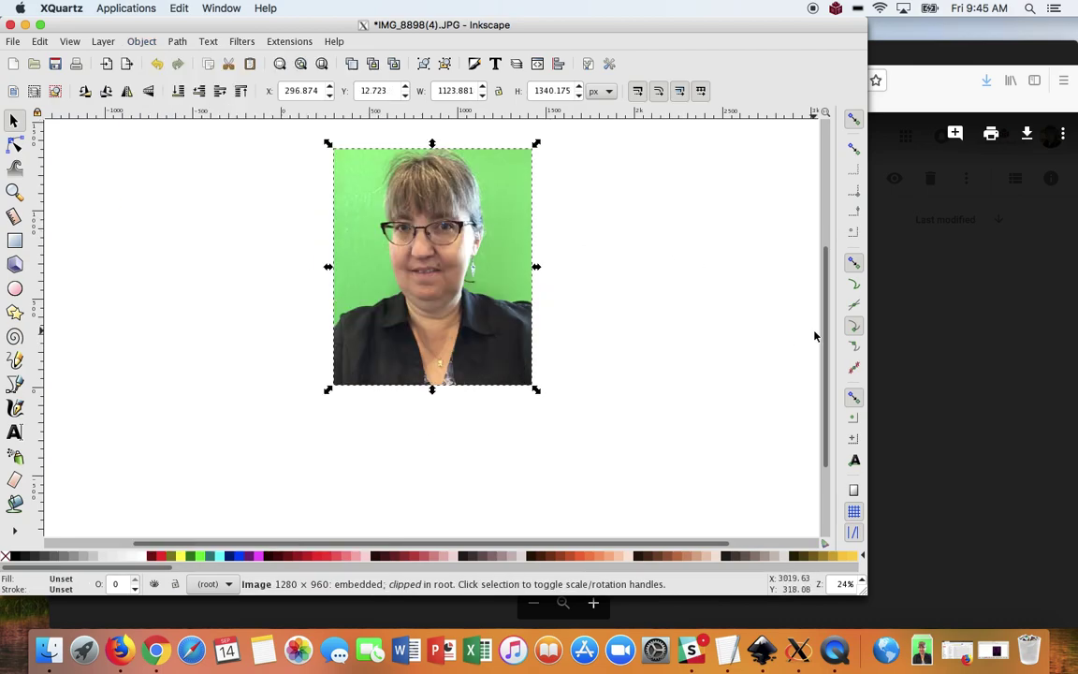
# - Draw a dark grey rectangle about 840 by 1056 px on the empty canvas beside the photo
pyautogui.scroll(3, 814, 337)
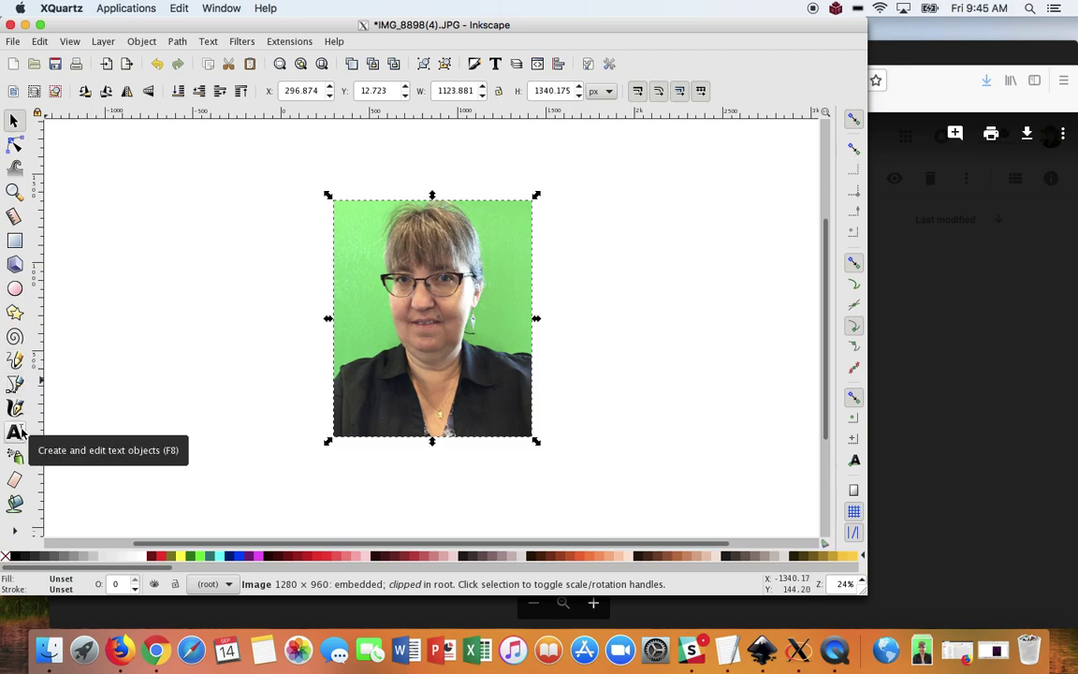
pyautogui.click(14, 241)
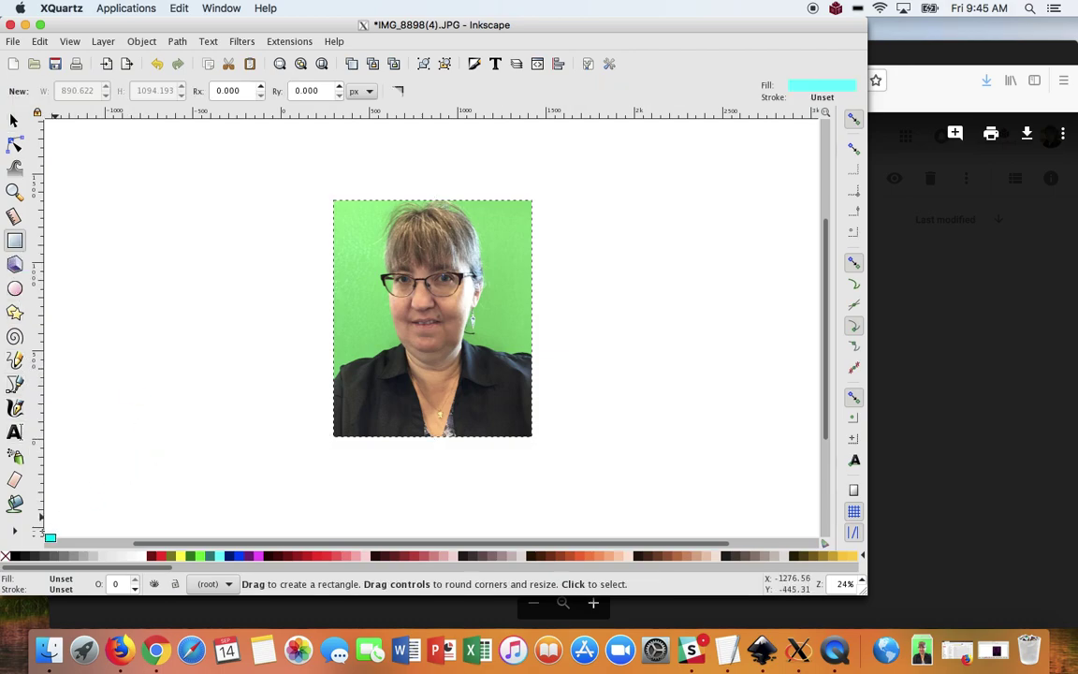
pyautogui.click(24, 558)
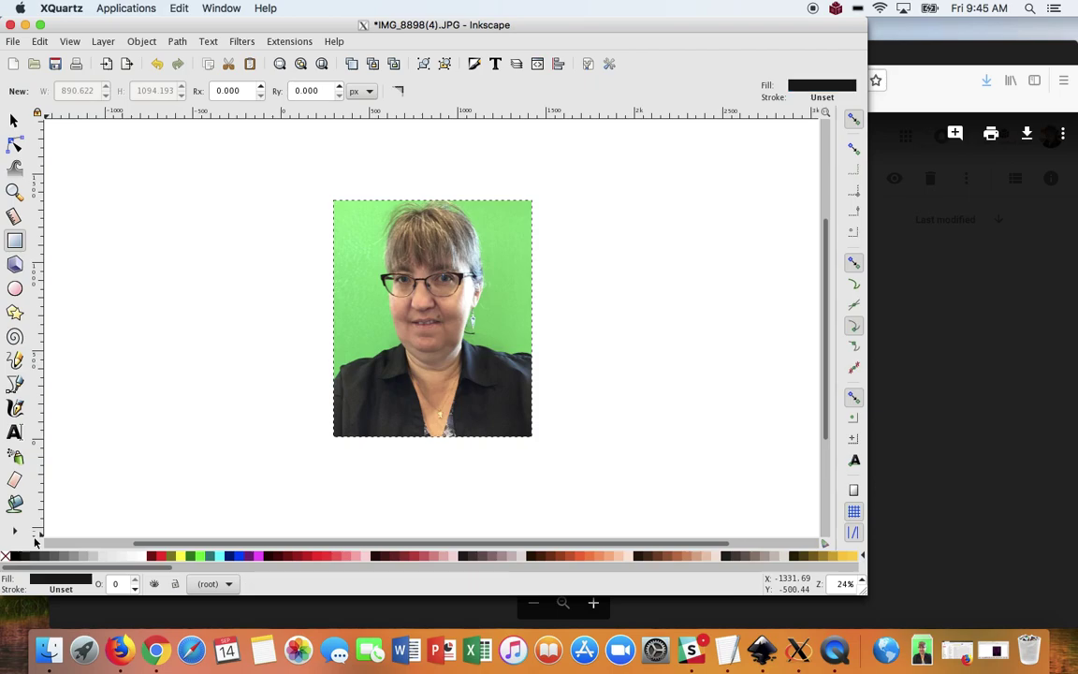
pyautogui.moveTo(136, 208); pyautogui.dragTo(284, 393)
# - Fit the dark rectangle exactly over the photo, about 1124 by 1340 px, and move the two apart with a gap between them
pyautogui.click(14, 120)
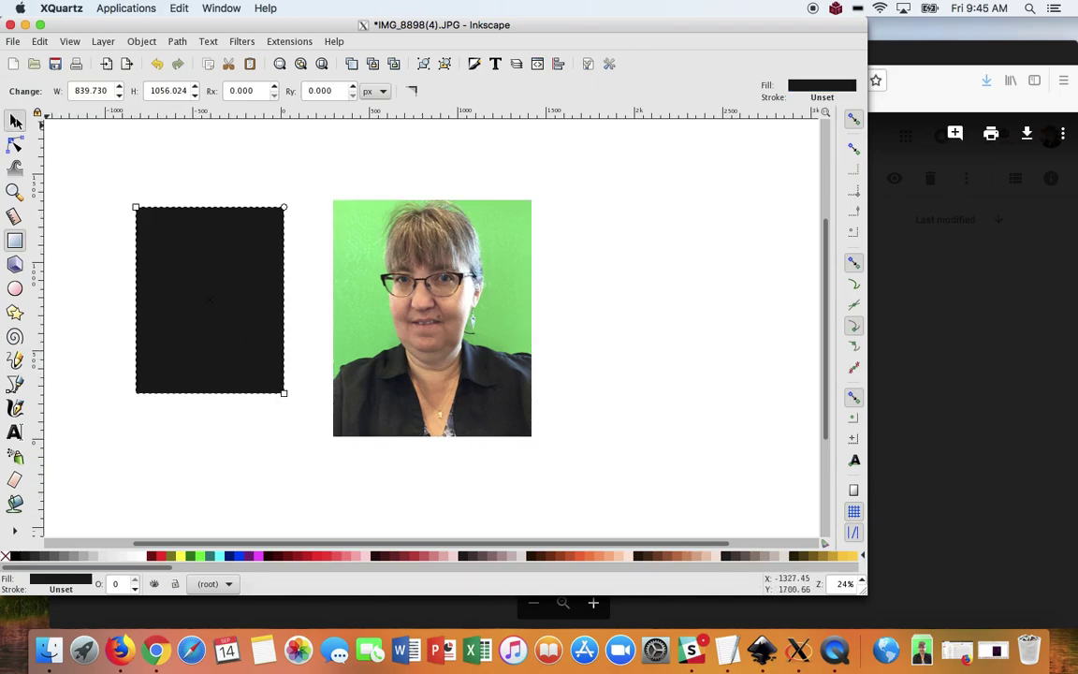
pyautogui.moveTo(194, 253); pyautogui.dragTo(388, 248)
pyautogui.moveTo(487, 395); pyautogui.dragTo(540, 443)
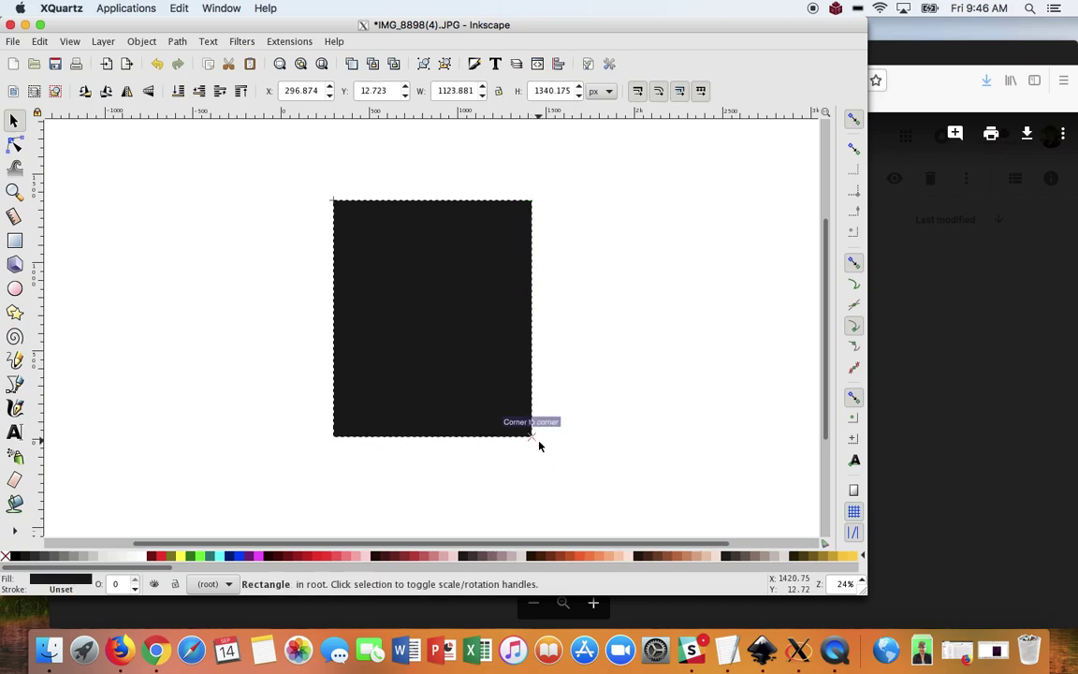
pyautogui.moveTo(471, 351); pyautogui.dragTo(306, 342)
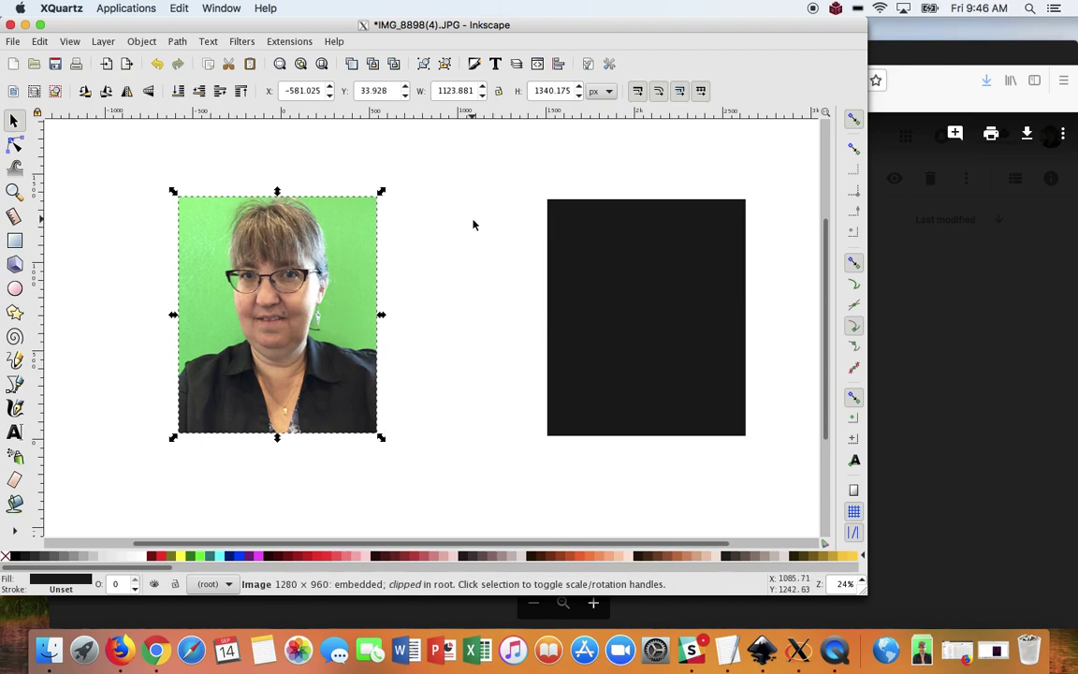
# - Switch to Firefox and copy the lyrics paragraph under "Into this" in the text example document
pyautogui.click(903, 55)
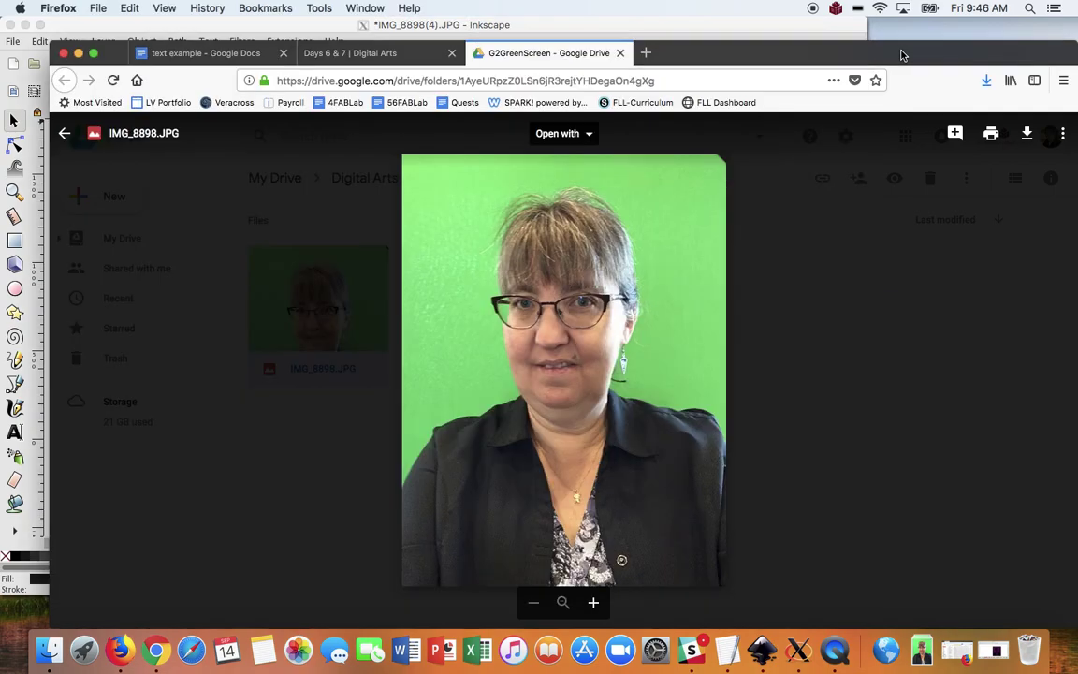
pyautogui.click(227, 56)
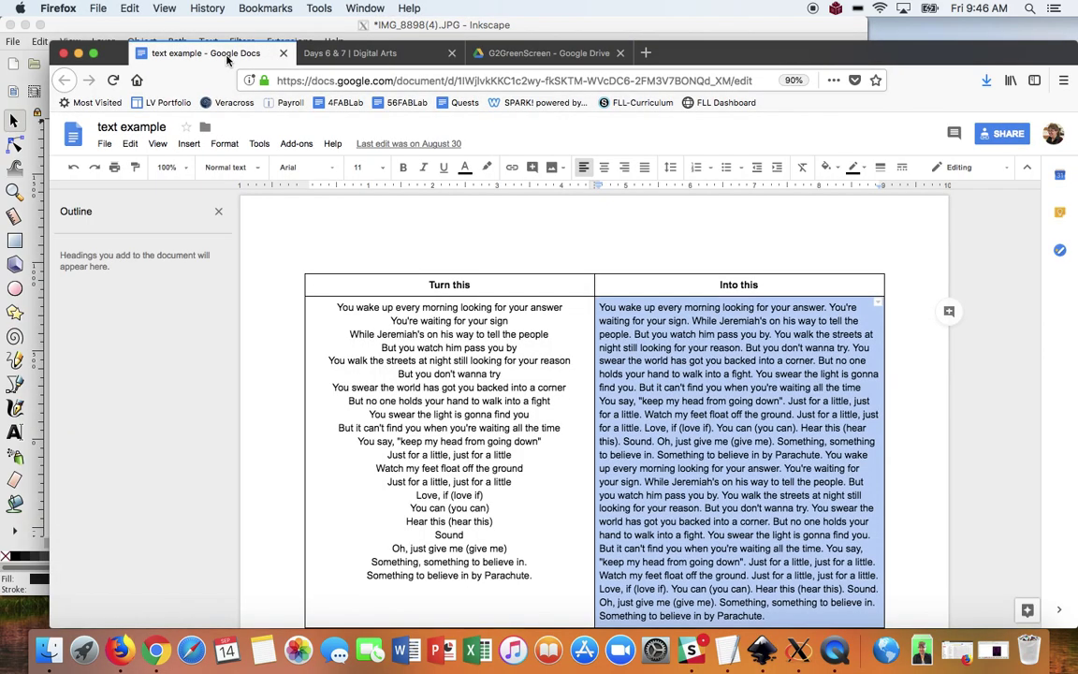
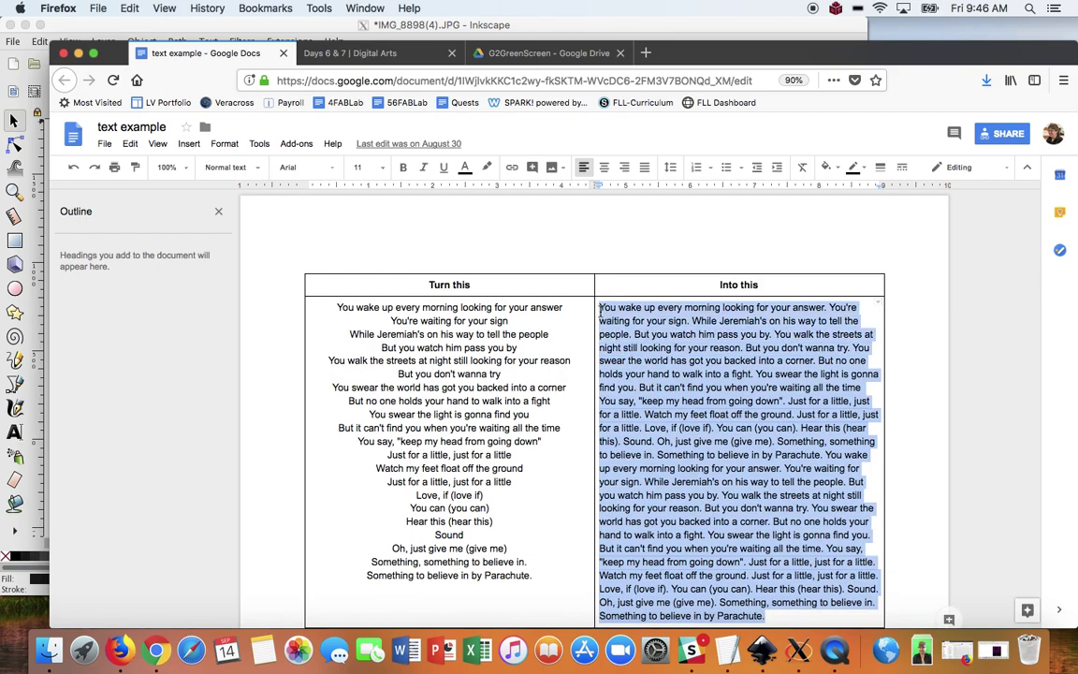
# - Switch back to Inkscape and paste the copied lyrics into a new flowed text frame between the photo and the dark rectangle
pyautogui.click(569, 24)
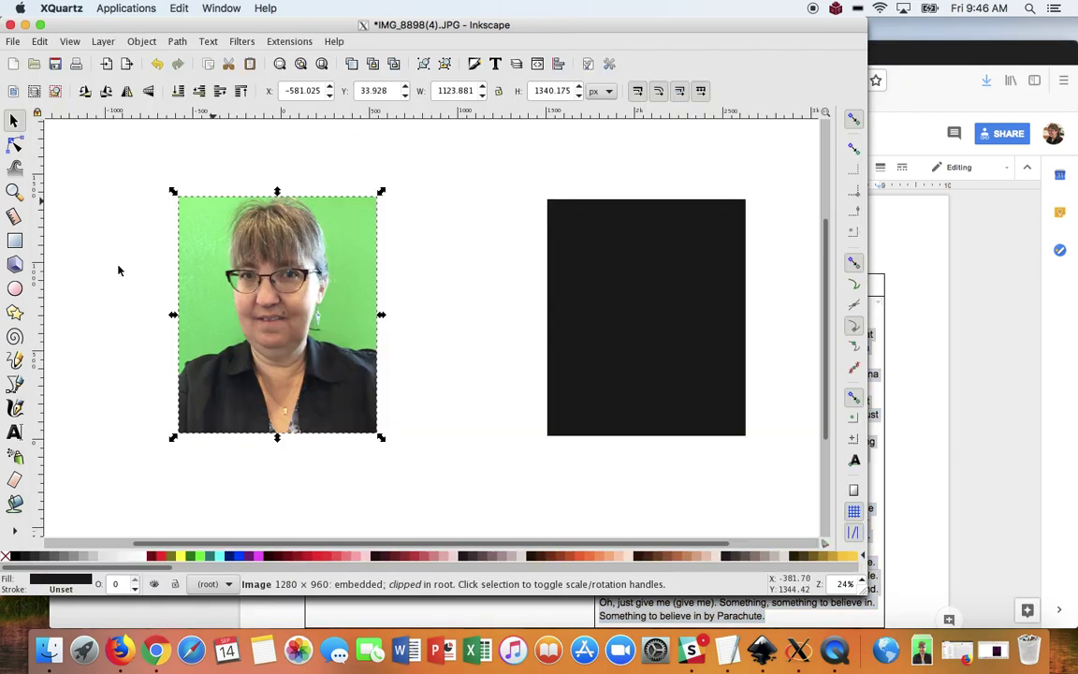
pyautogui.click(14, 431)
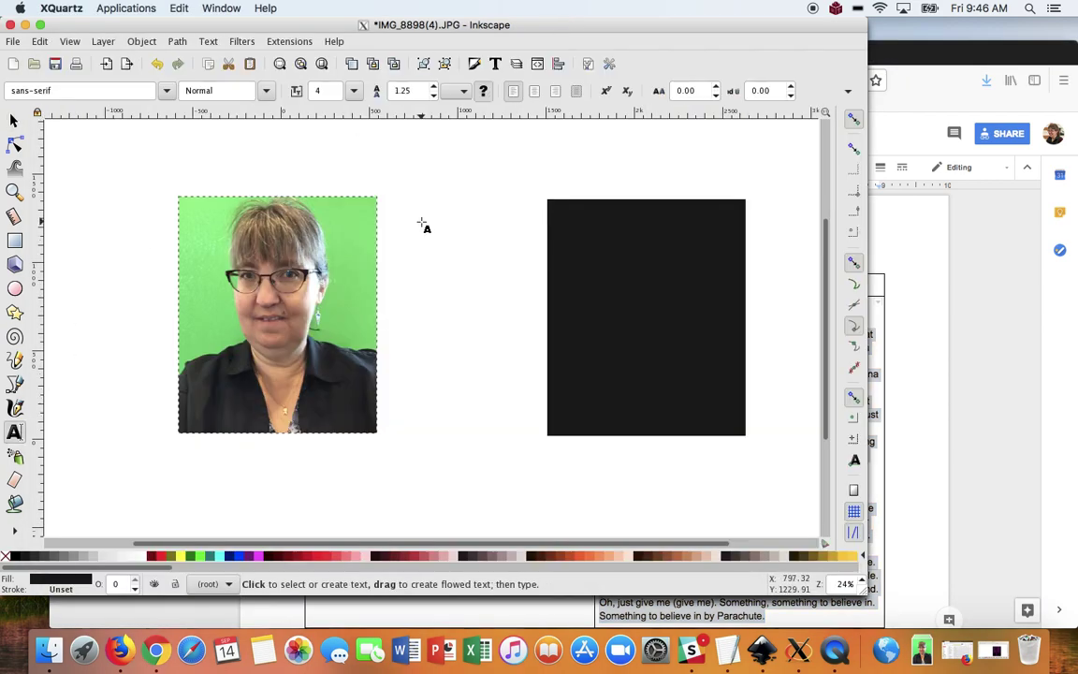
pyautogui.moveTo(416, 214); pyautogui.dragTo(541, 408)
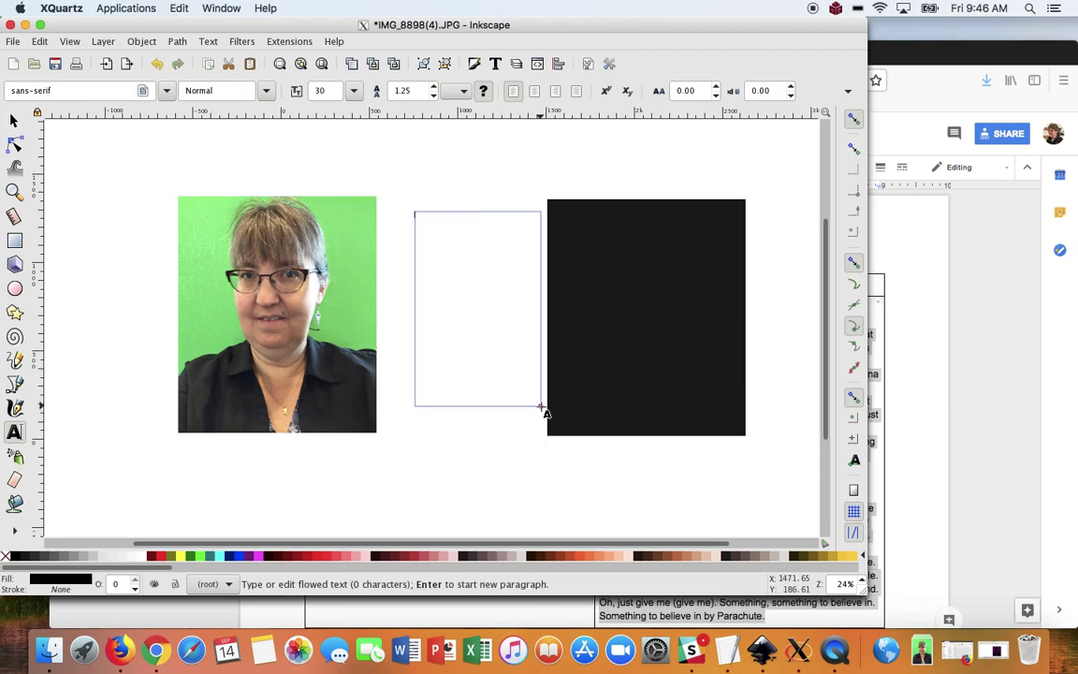
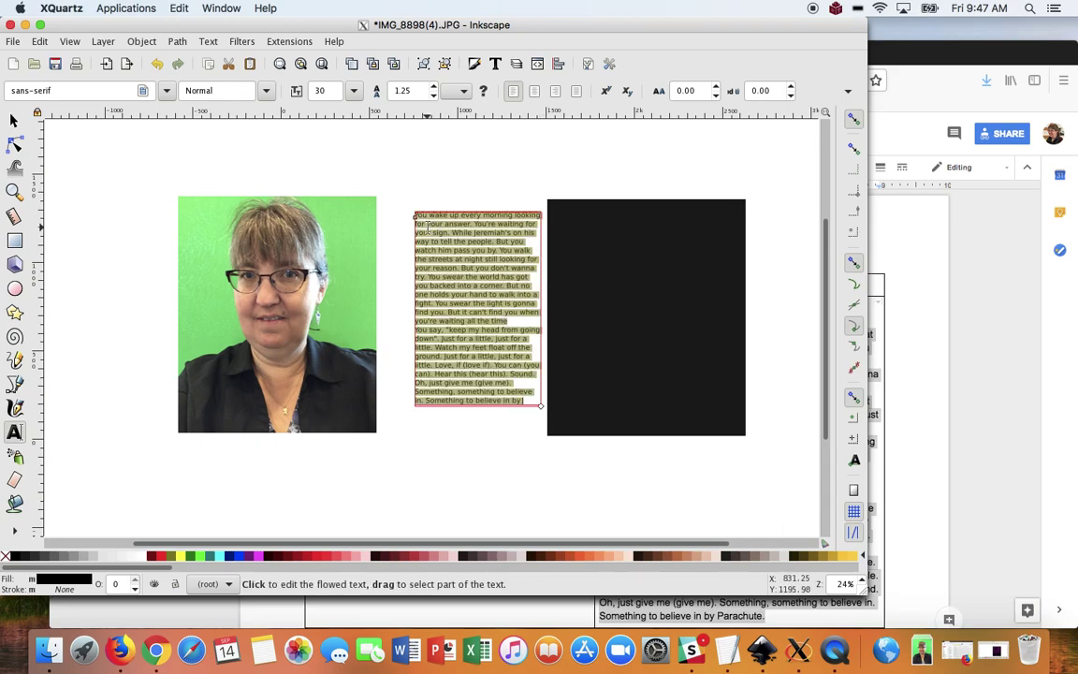
# - Set all of the lyrics text to bold in the .Farah PUA font
pyautogui.click(266, 90)
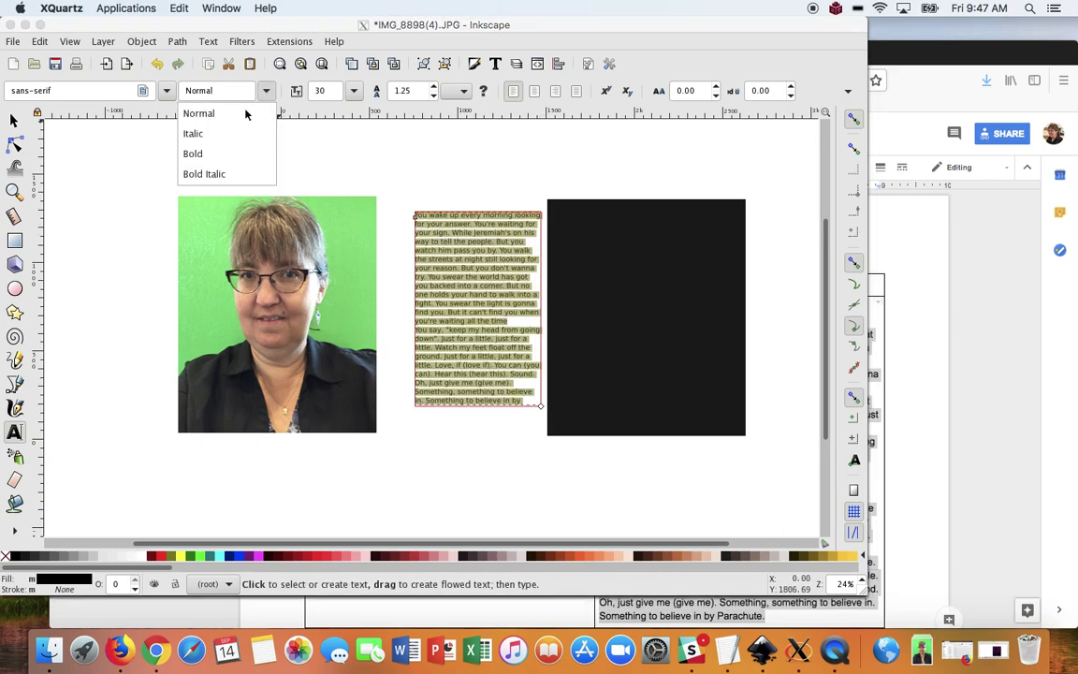
pyautogui.click(216, 153)
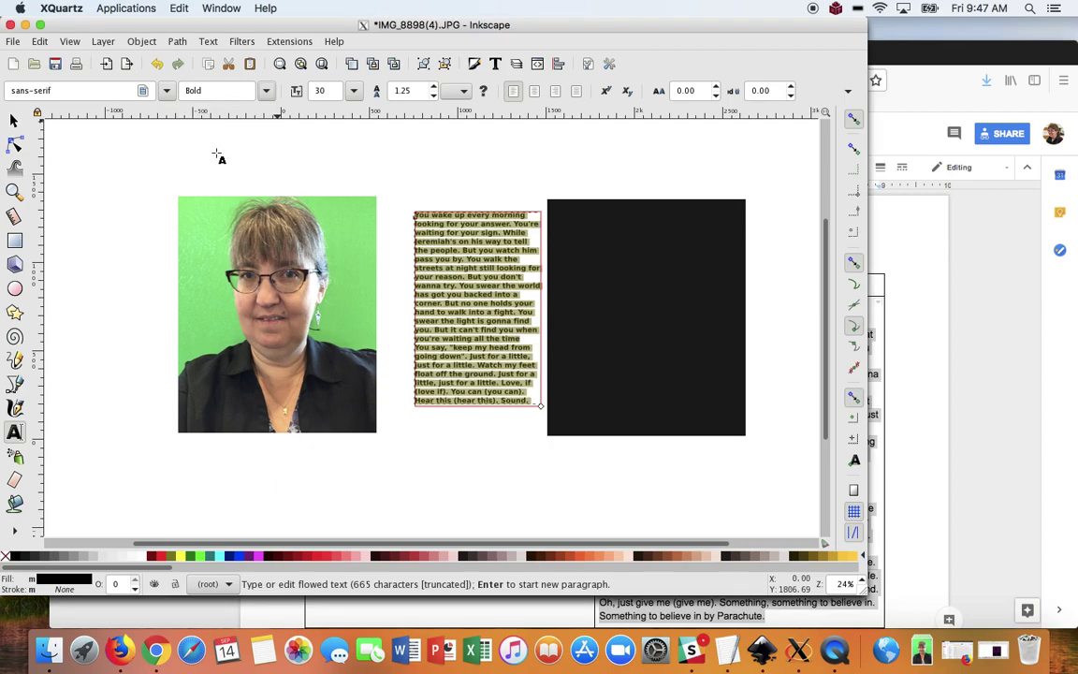
pyautogui.click(165, 90)
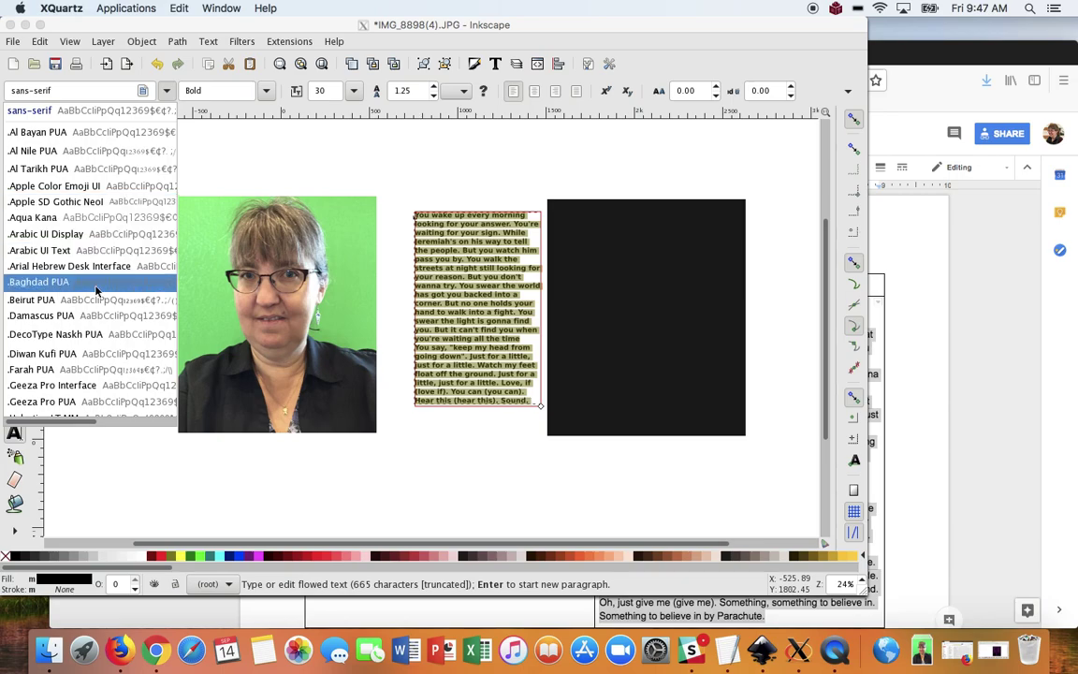
pyautogui.click(111, 371)
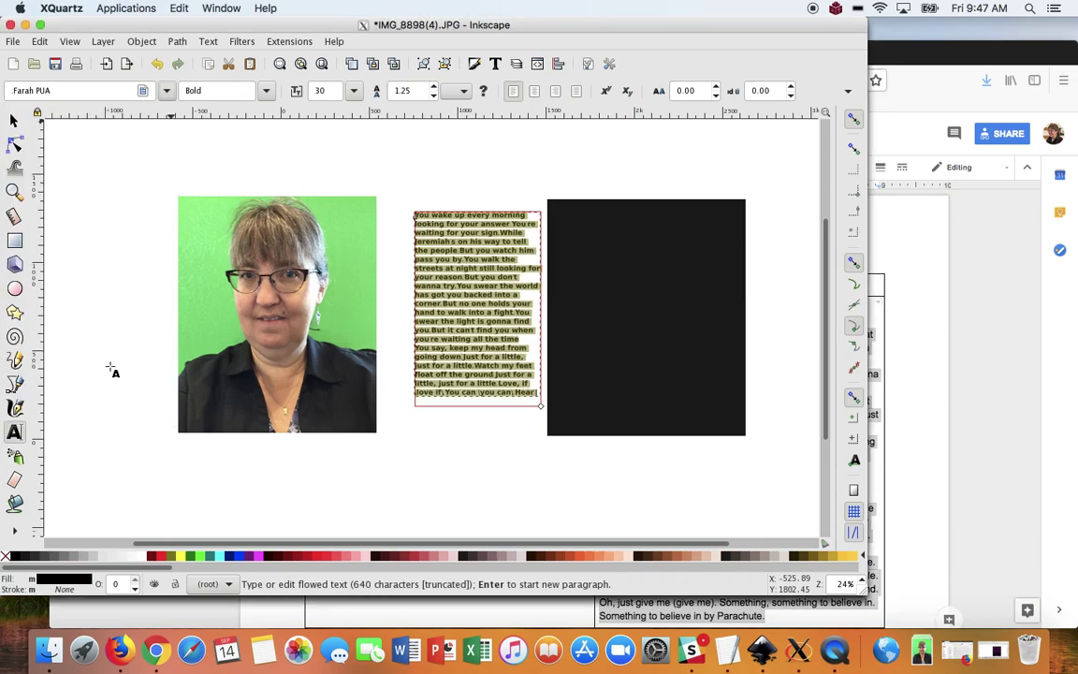
# - Try the Khmer Sangam MN font on the lyrics and undo the font change
pyautogui.click(164, 92)
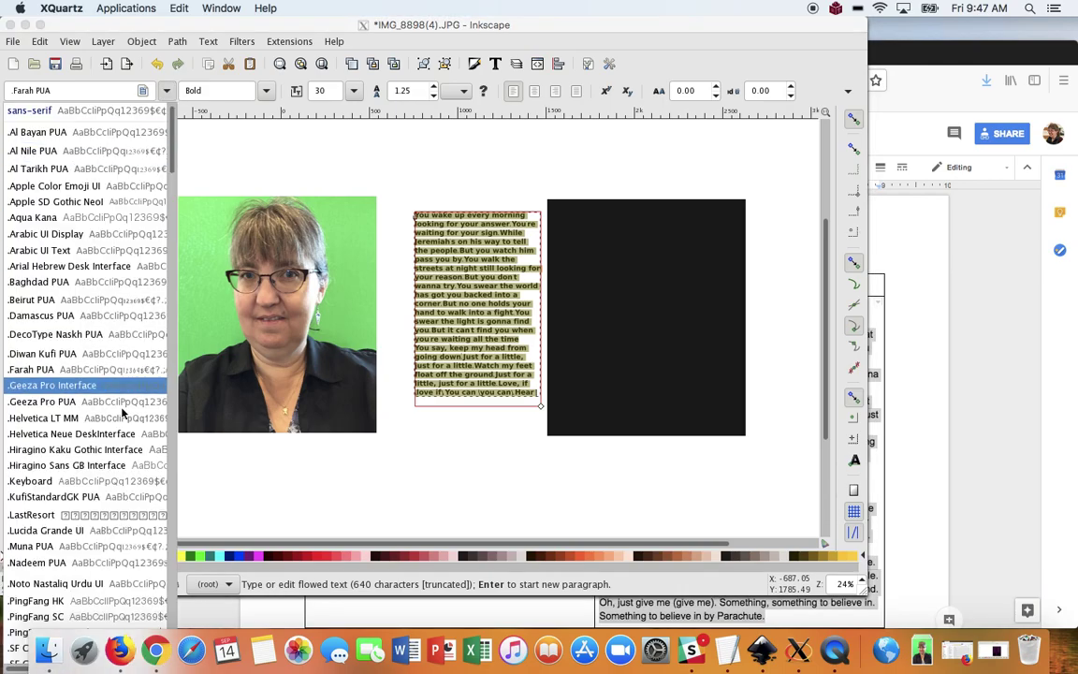
pyautogui.scroll(-10, 109, 458)
pyautogui.scroll(-10, 106, 465)
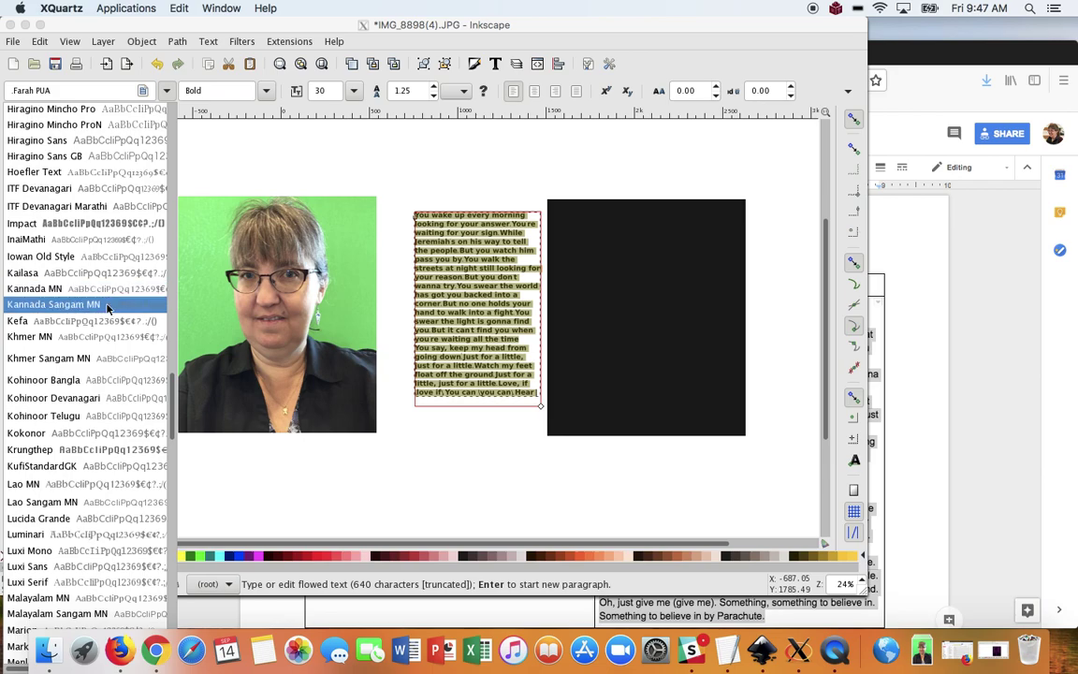
pyautogui.click(94, 359)
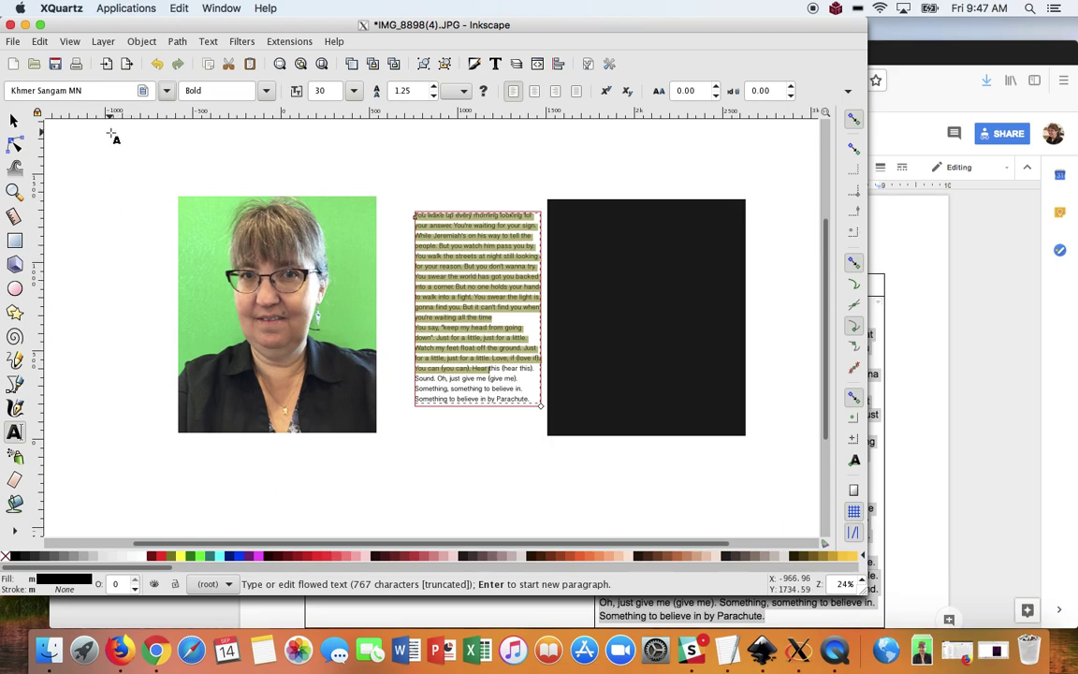
pyautogui.hotkey('ctrl', 'z')
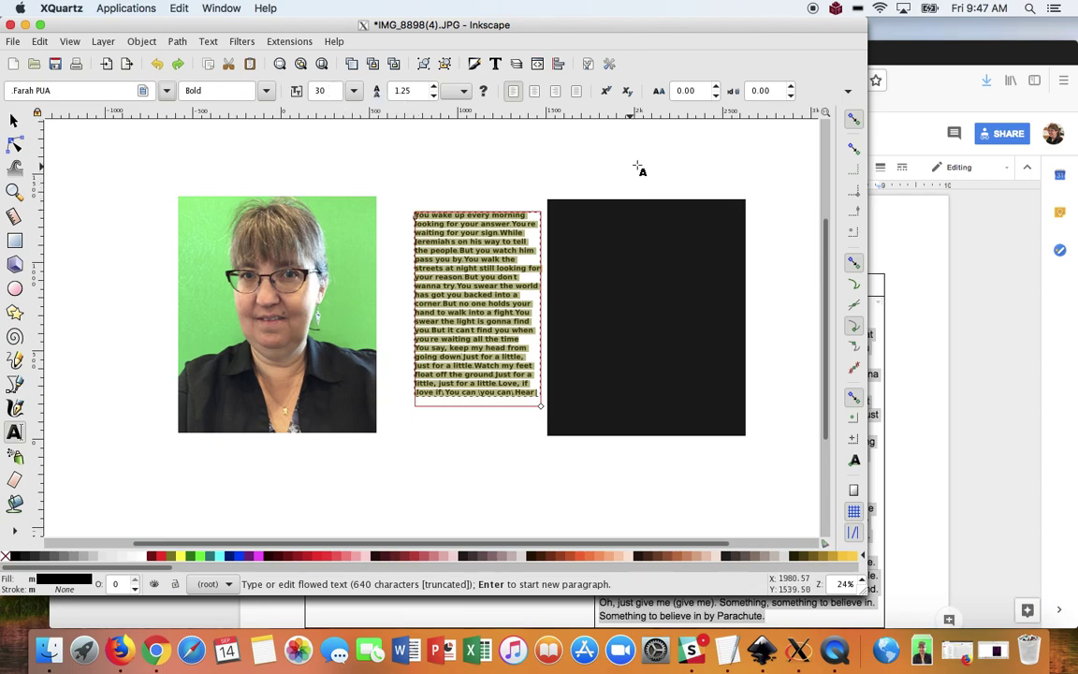
# - Tighten the spacing between the letters of the lyrics to -1.27
pyautogui.click(716, 96)
pyautogui.moveTo(716, 97); pyautogui.dragTo(716, 97)
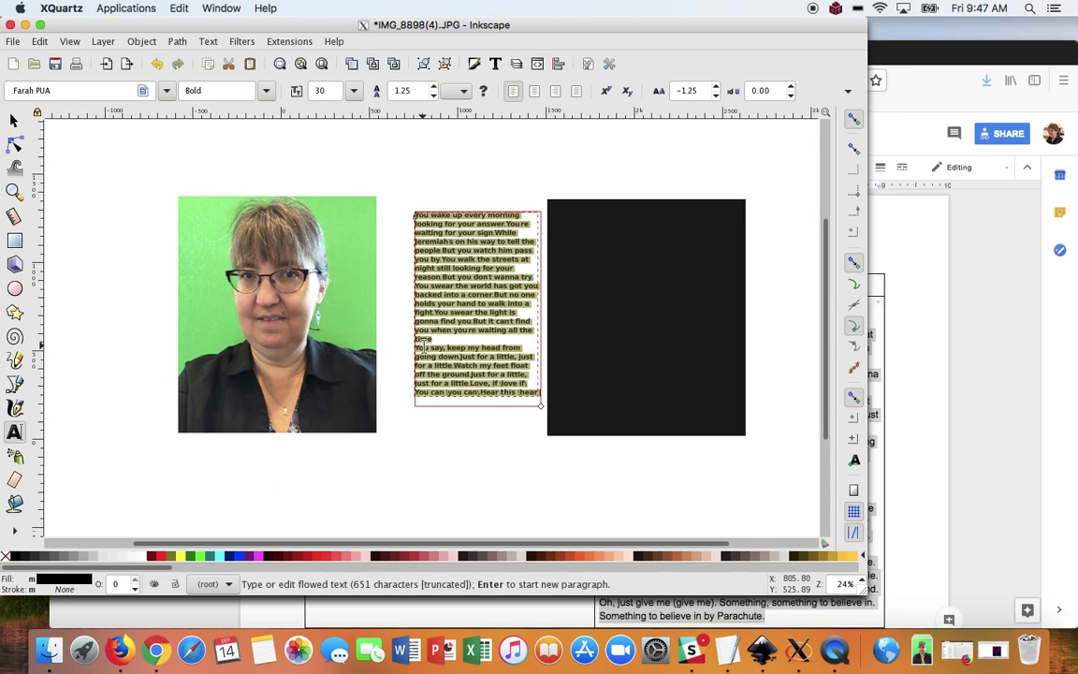
pyautogui.click(716, 88)
pyautogui.click(716, 95)
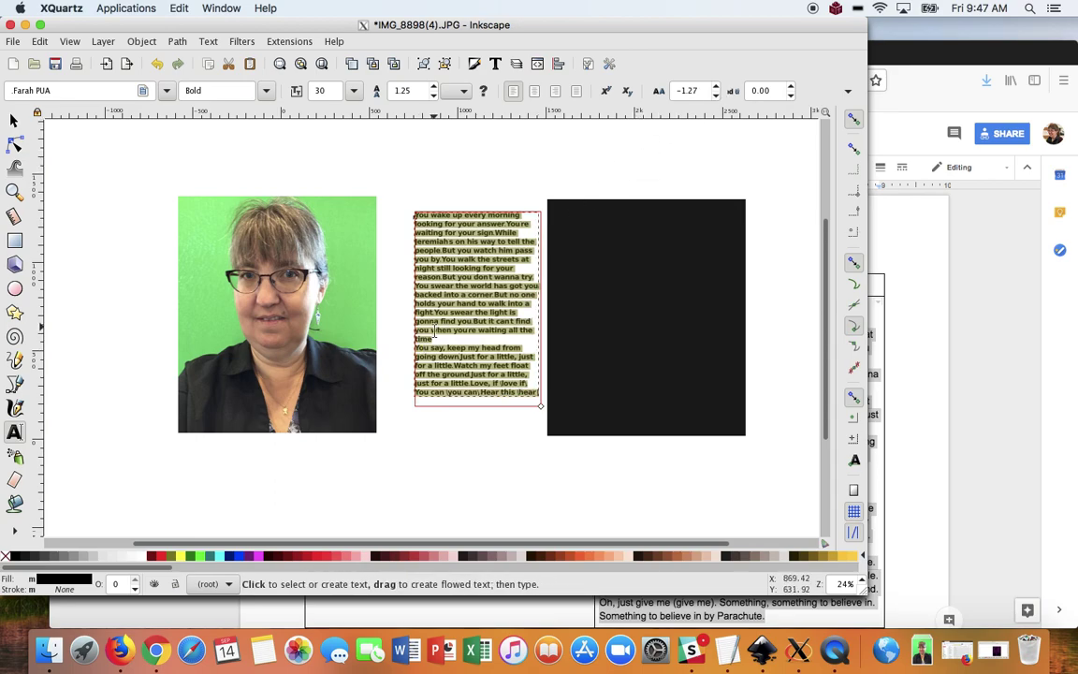
# - Remove the line break before "You say" so the lyrics run on as one continuous paragraph
pyautogui.click(389, 304)
pyautogui.click(432, 347)
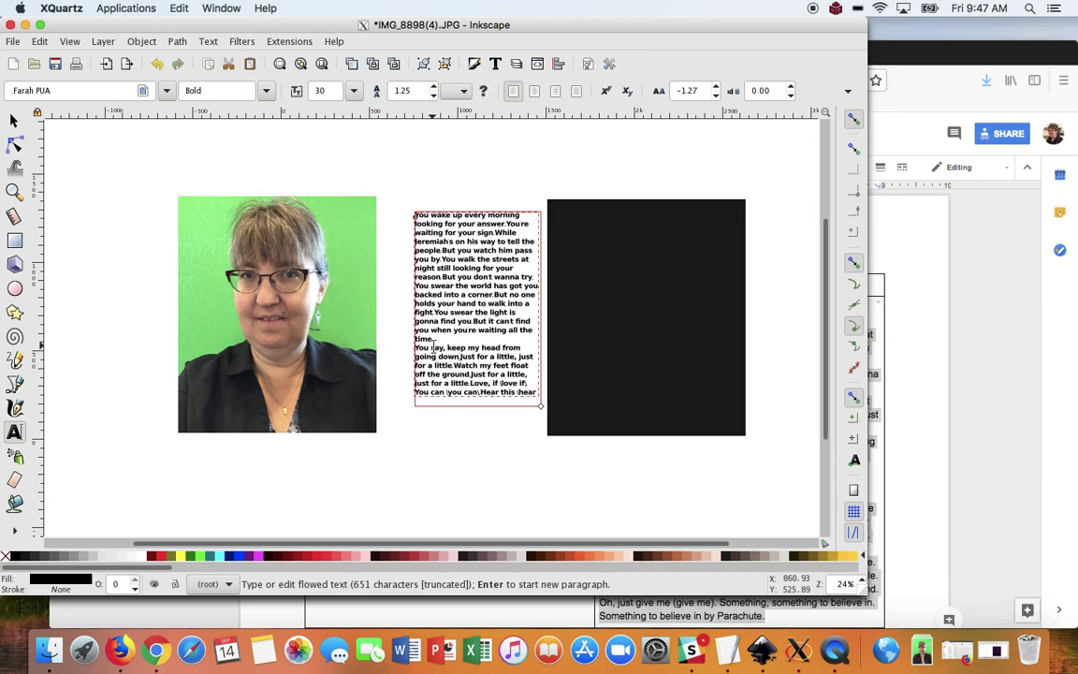
pyautogui.press('BackSpace')
pyautogui.write('.Oh, just give me give')
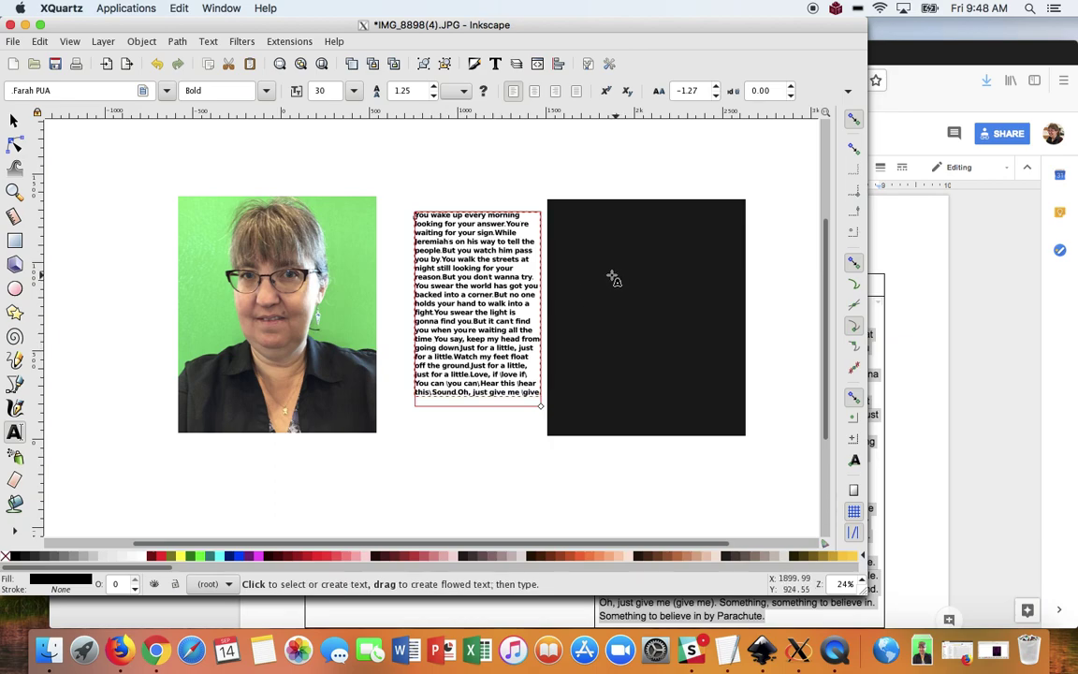
# - Select the lyrics together with the dark rectangle and flow the text into the rectangle as its frame
pyautogui.click(15, 122)
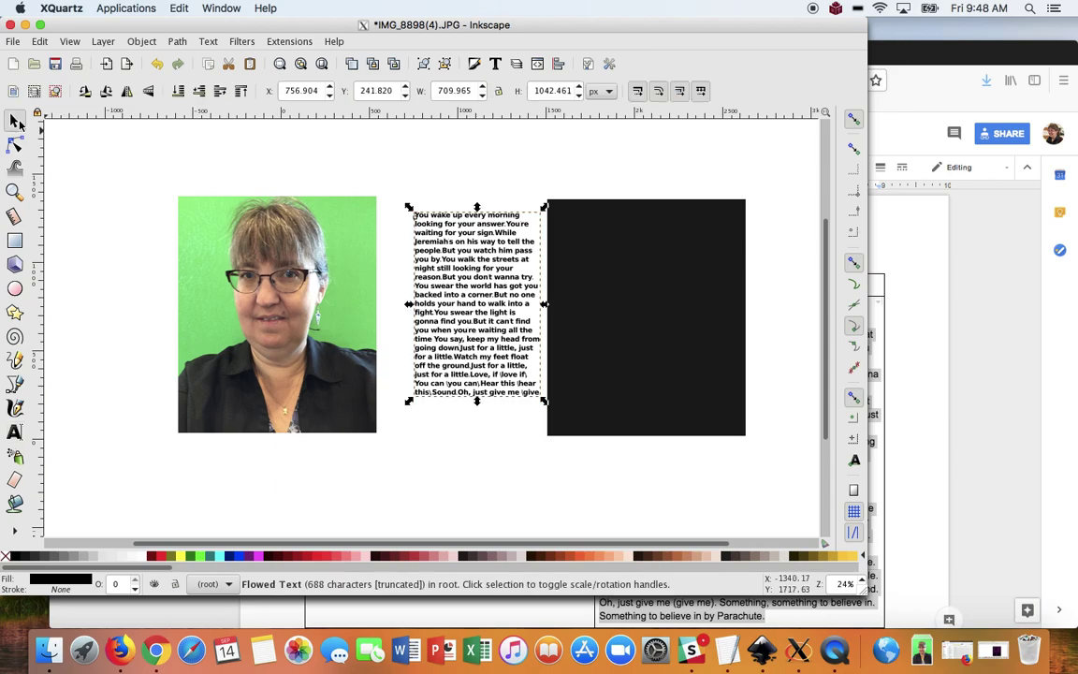
pyautogui.keyDown('shift'); pyautogui.click(592, 291); pyautogui.keyUp('shift')
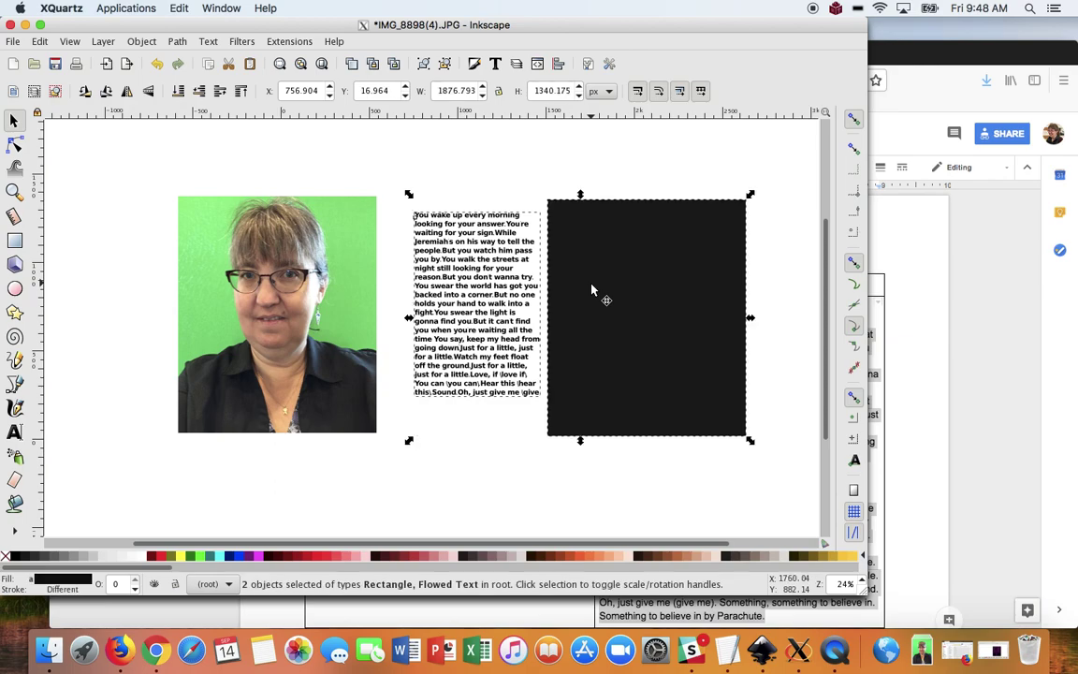
pyautogui.click(209, 41)
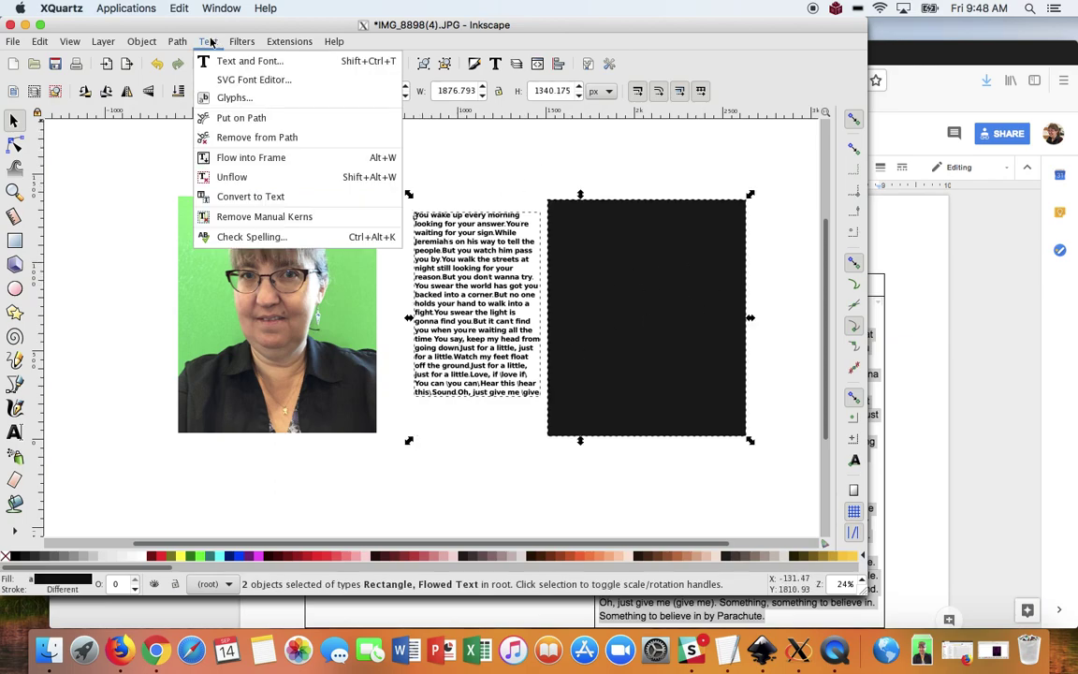
pyautogui.click(240, 157)
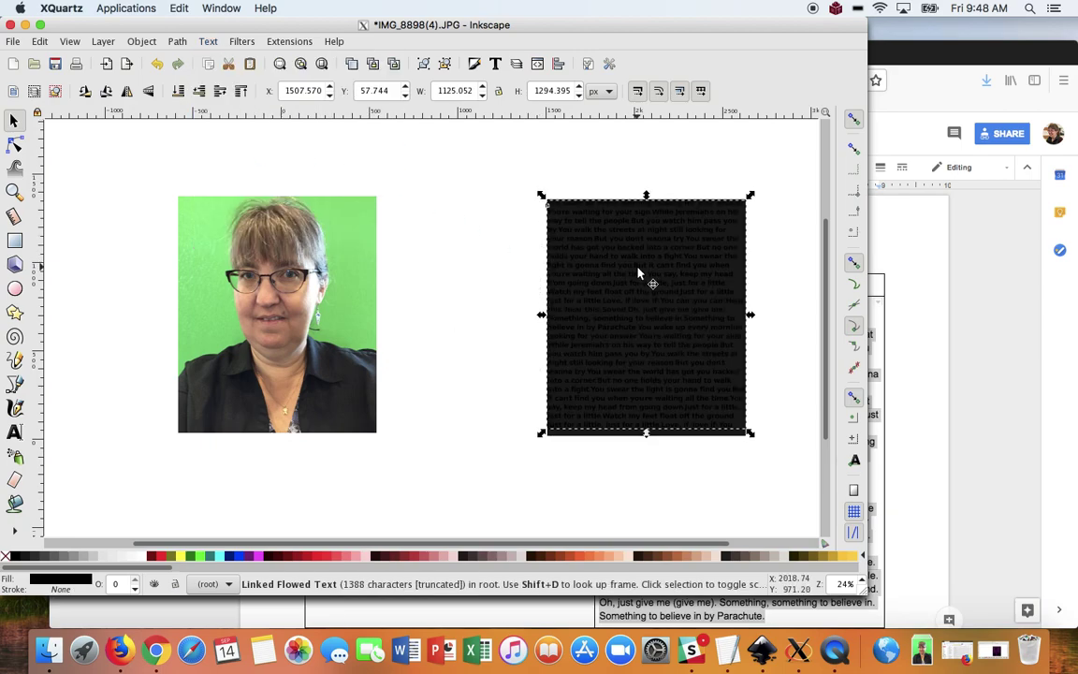
# - Colour the flowed lyrics white and justify them across the rectangle's width
pyautogui.click(145, 557)
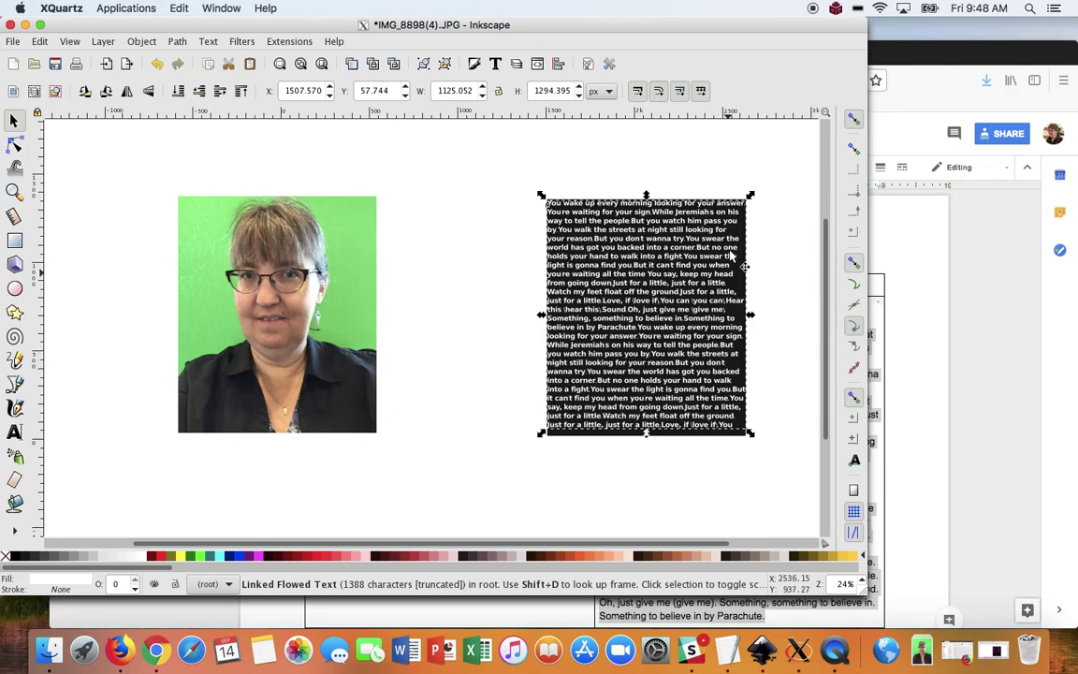
pyautogui.click(14, 431)
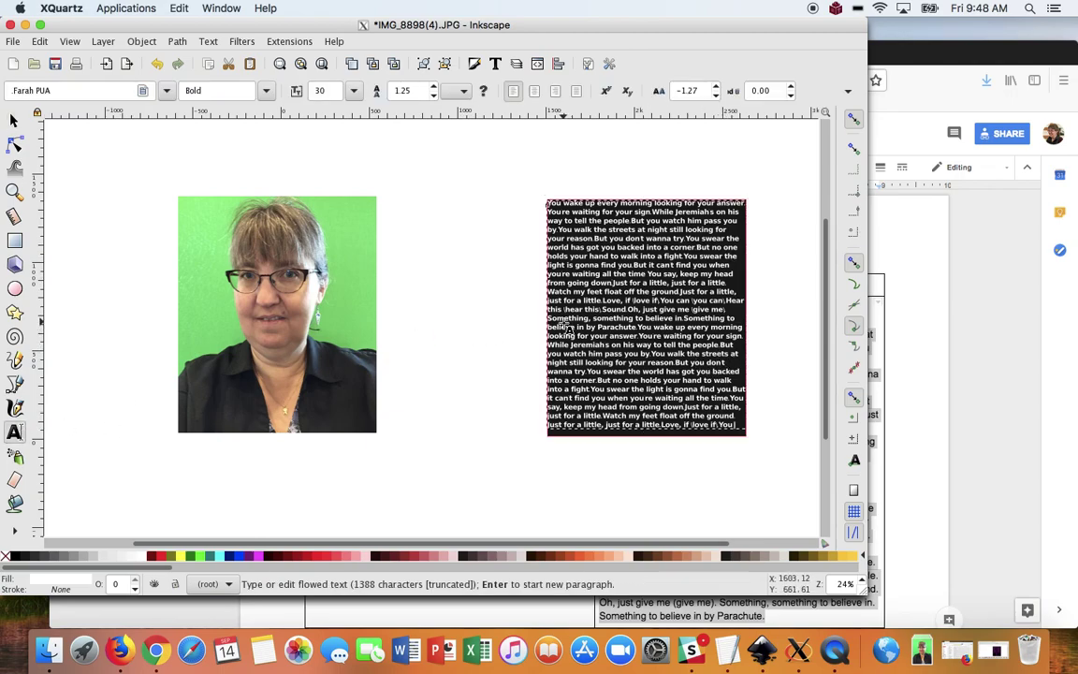
pyautogui.press('Escape')
pyautogui.click(581, 91)
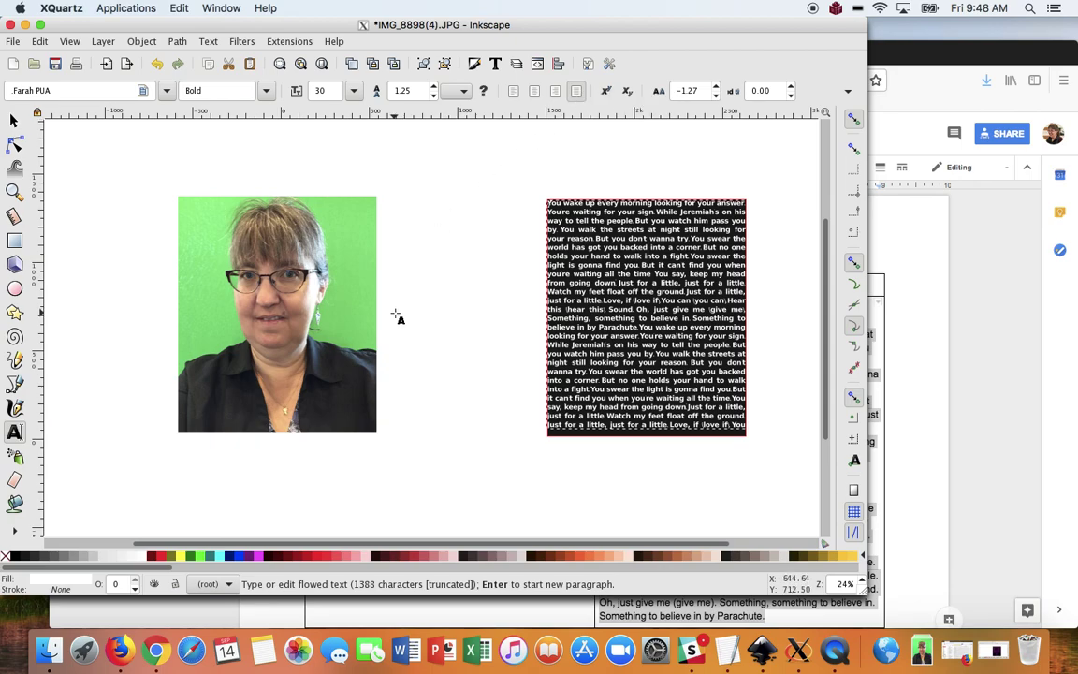
# - Move the lyrics-filled rectangle farther from the photo, to about X 1849 px, and select the photo
pyautogui.click(14, 120)
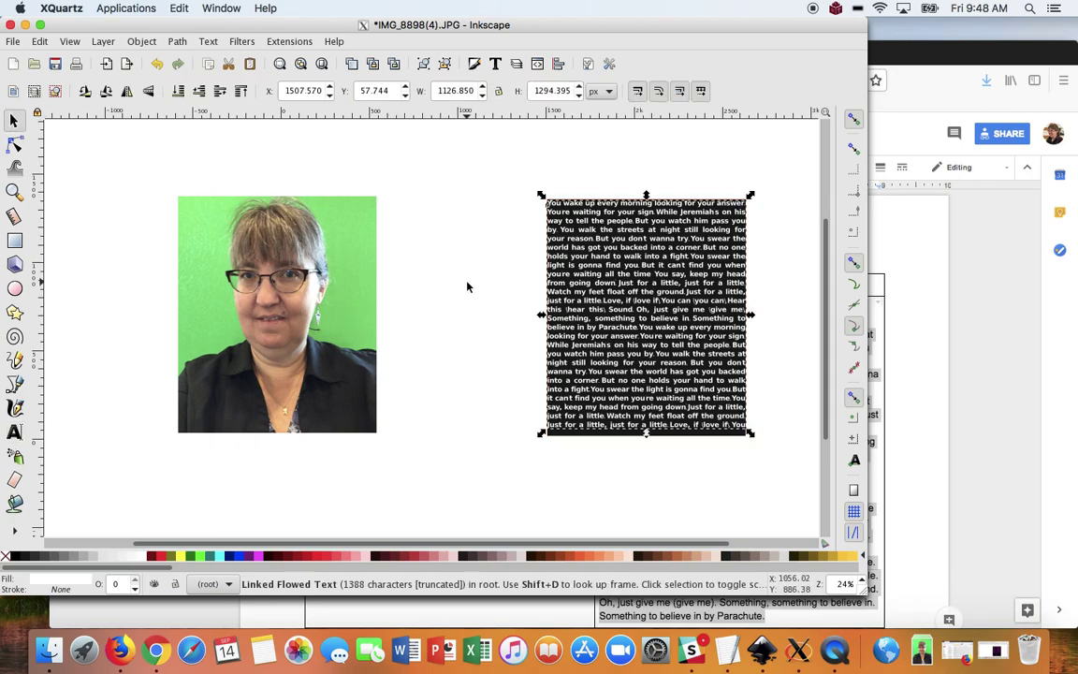
pyautogui.moveTo(613, 295); pyautogui.dragTo(668, 298)
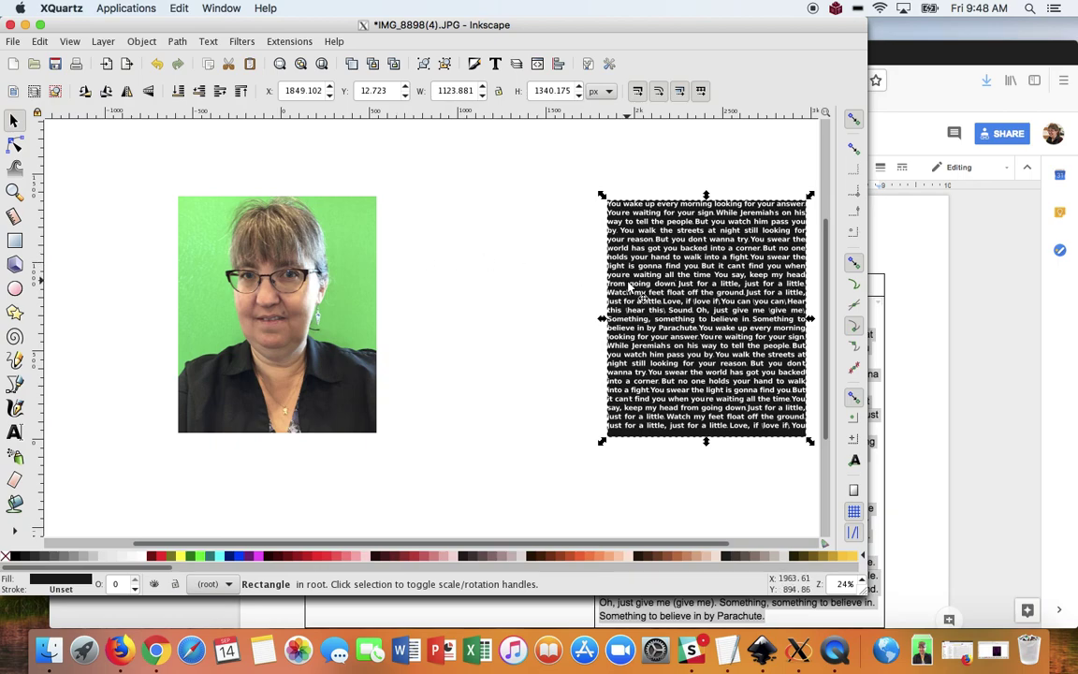
pyautogui.click(318, 253)
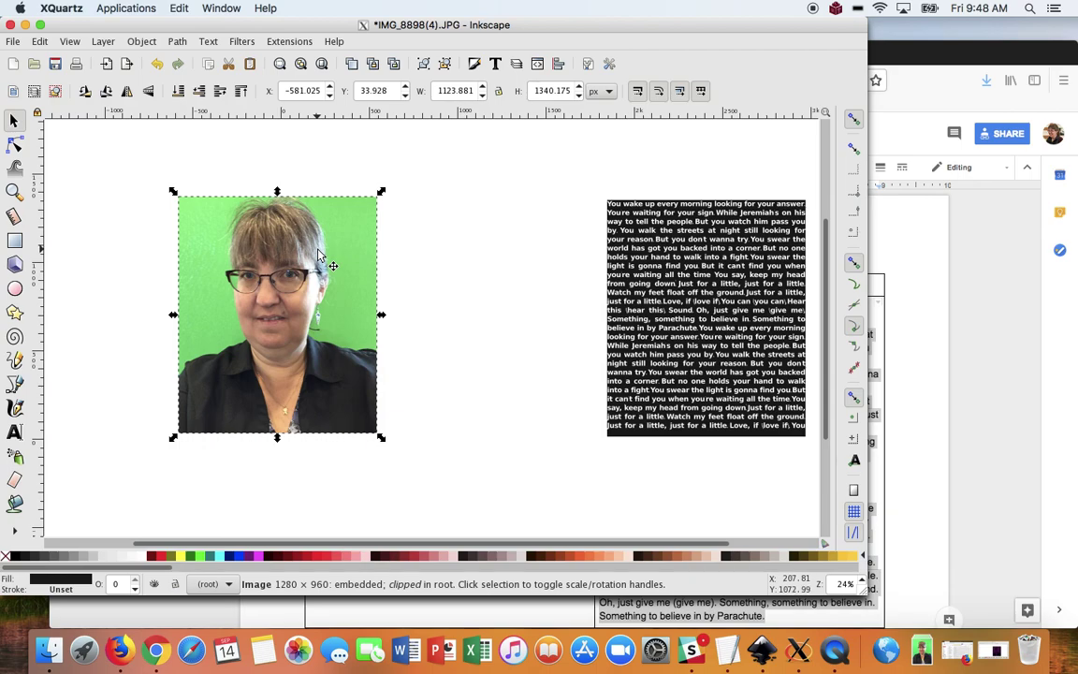
pyautogui.press('shift')
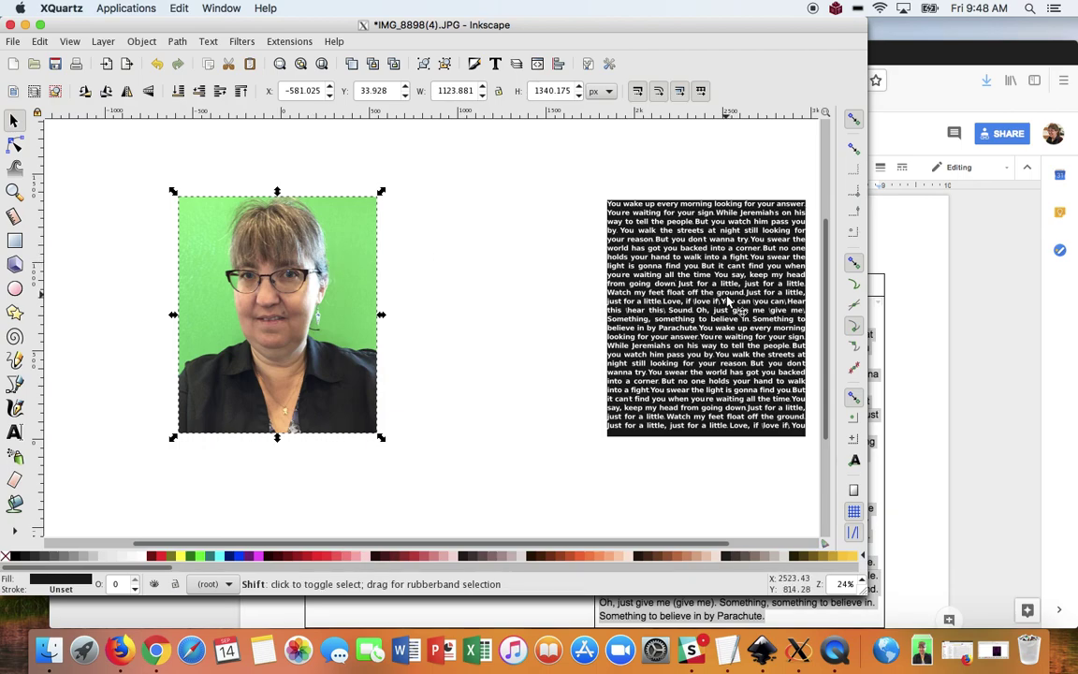
pyautogui.keyDown('shift'); pyautogui.click(729, 301); pyautogui.keyUp('shift')
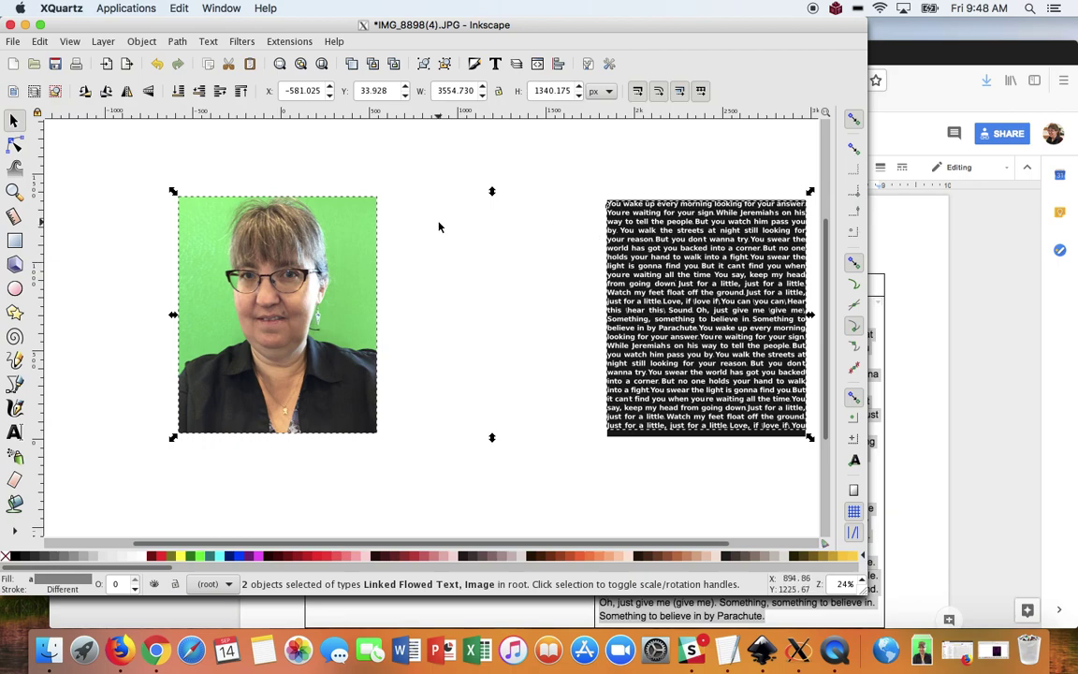
pyautogui.click(415, 170)
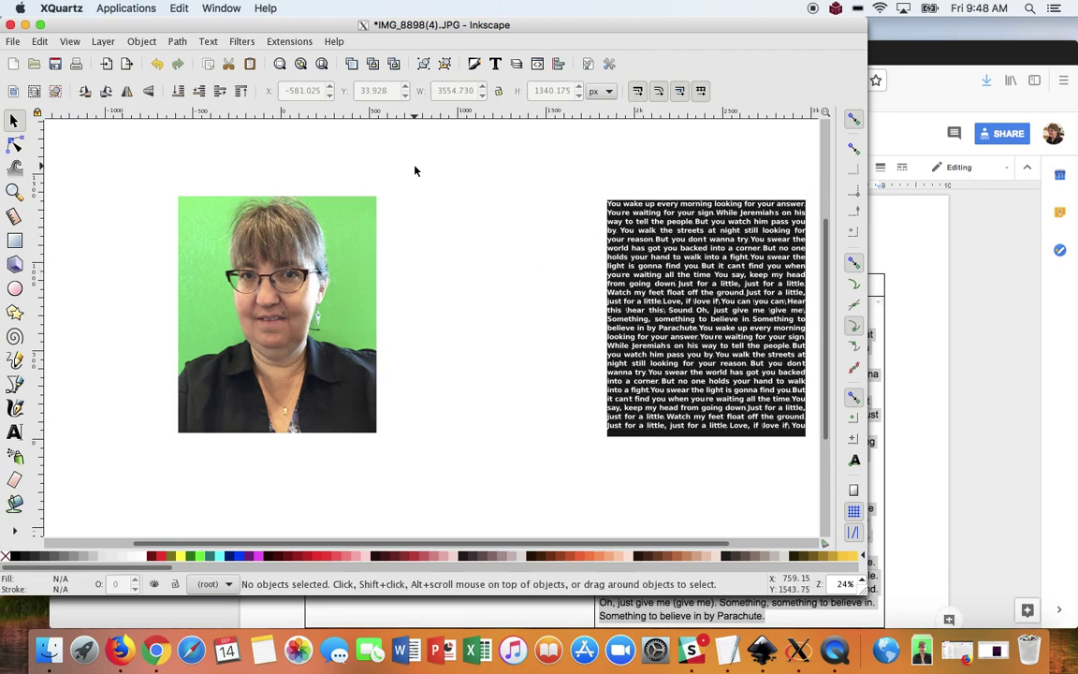
# - Shift the lyrics off the dark rectangle to about X 1550 px and open the alignment options with lyrics and photo selected
pyautogui.click(679, 292)
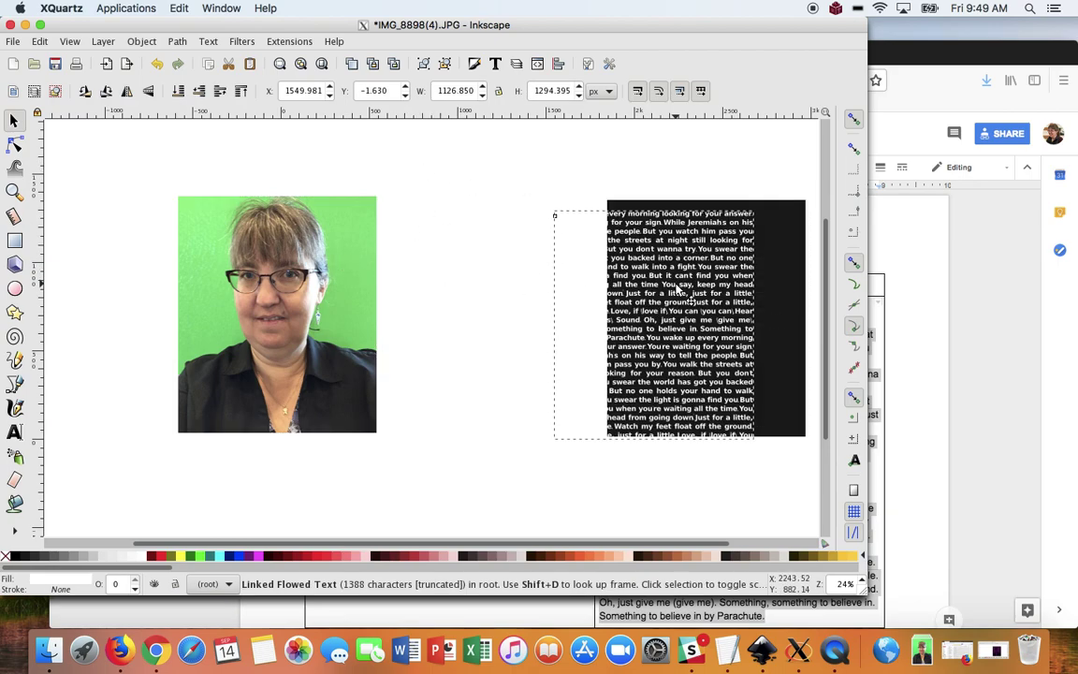
pyautogui.click(329, 316)
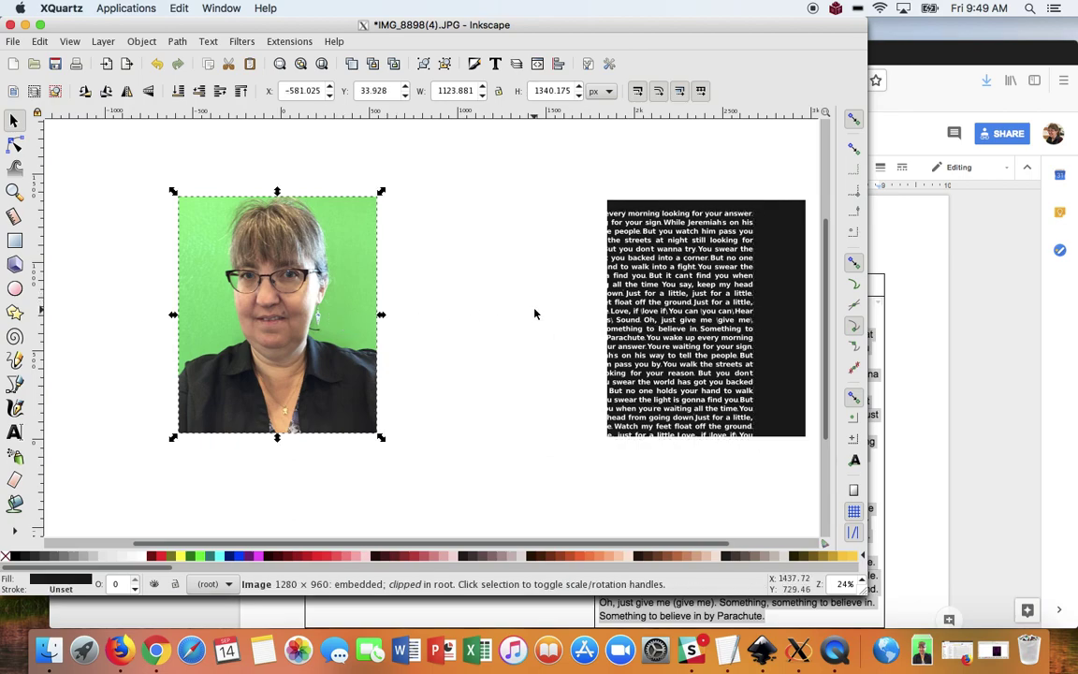
pyautogui.keyDown('shift'); pyautogui.click(585, 326); pyautogui.keyUp('shift')
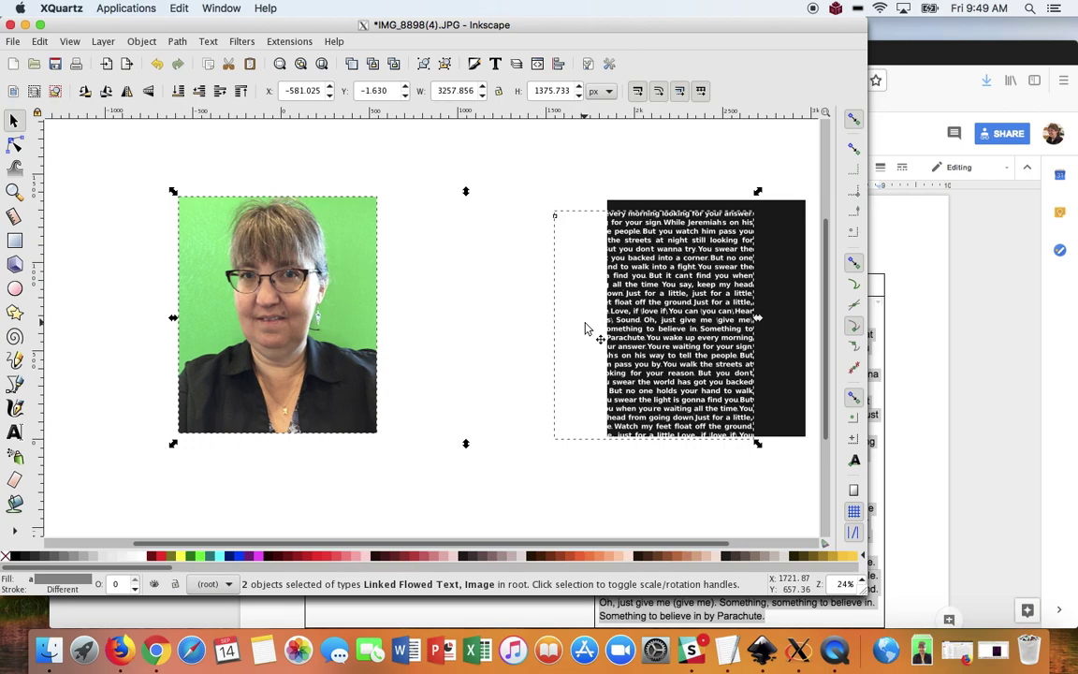
pyautogui.click(559, 65)
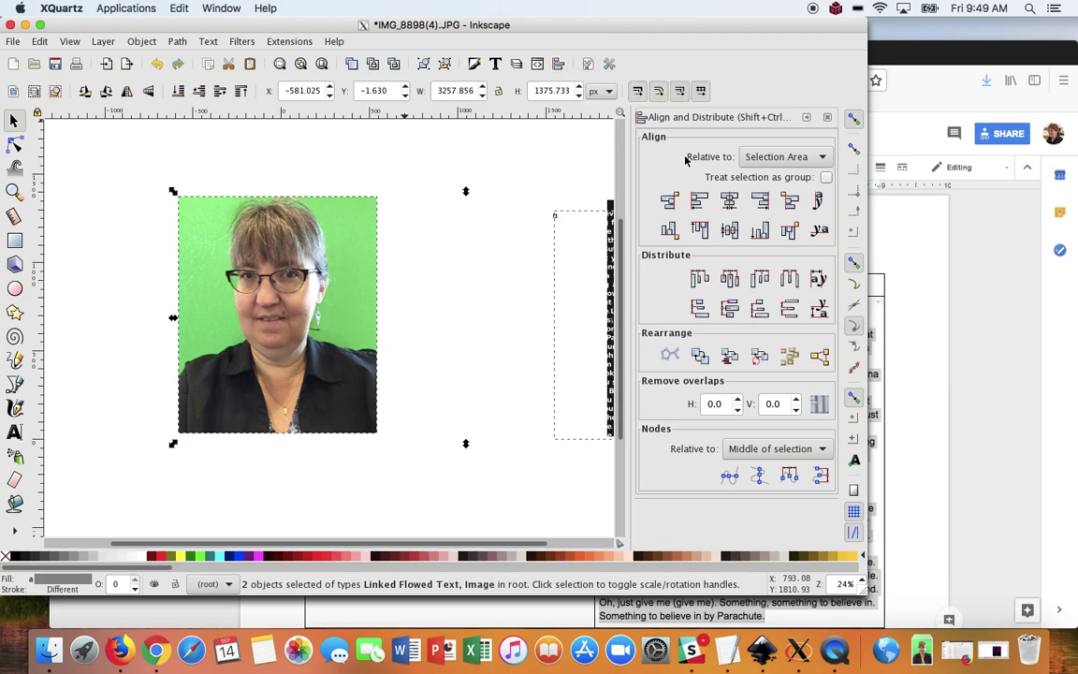
# - Try centring the photo and lyrics on each other on both axes, and undo the alignment
pyautogui.click(729, 203)
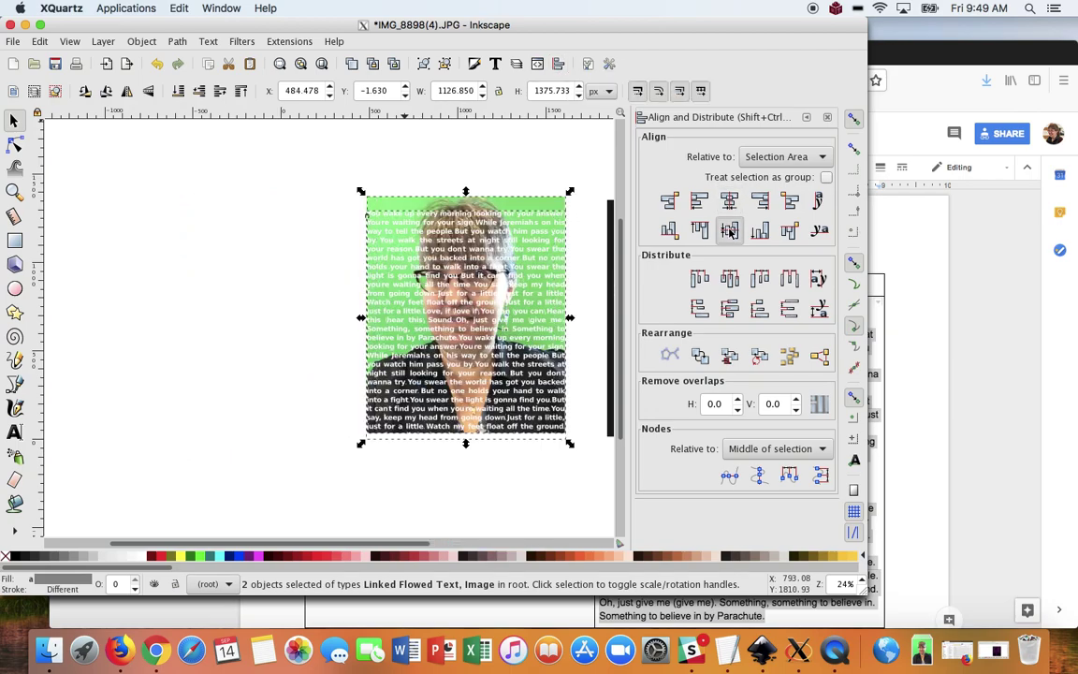
pyautogui.click(730, 230)
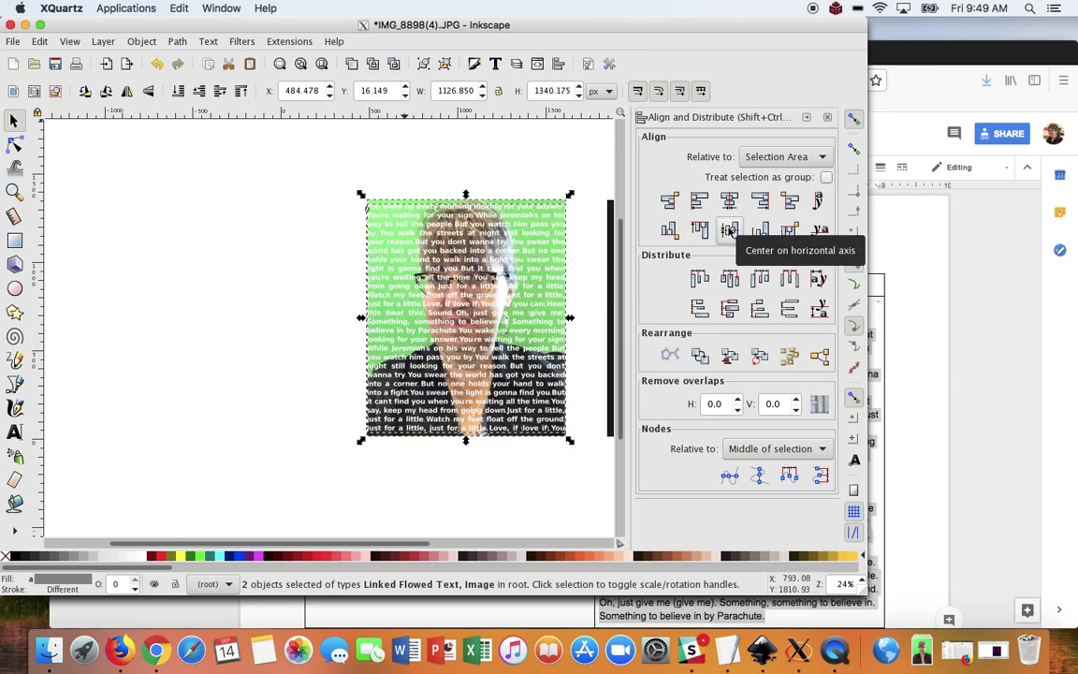
pyautogui.hotkey('ctrl', 'z')
pyautogui.hotkey('ctrl', 'z')
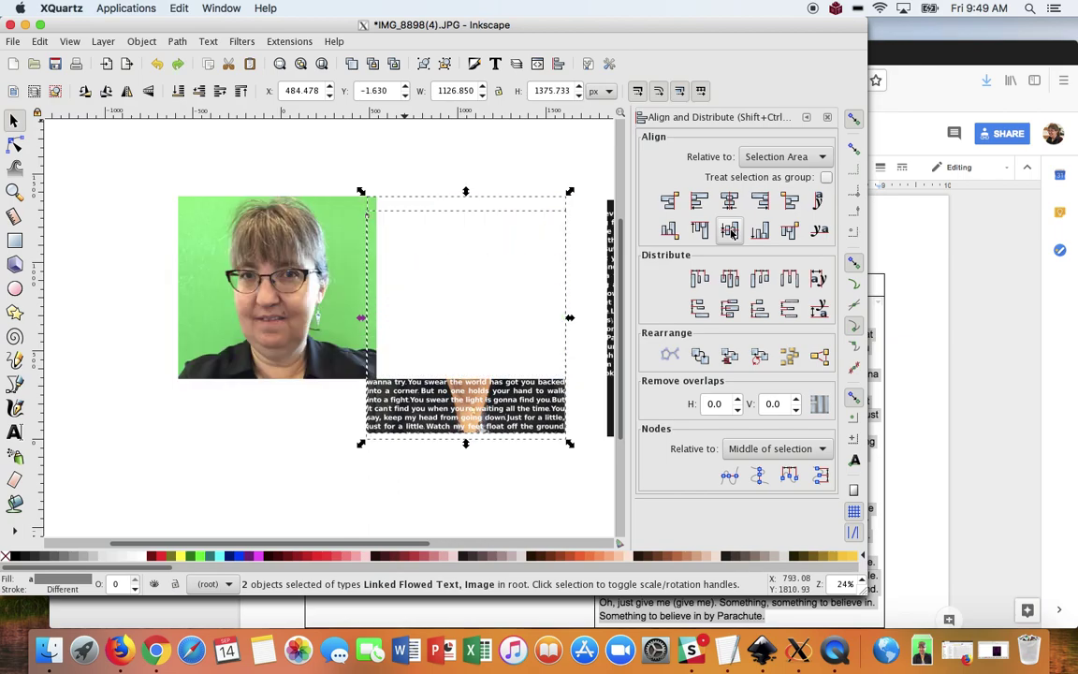
# - Raise the photo to the top of the stacking order
pyautogui.click(256, 140)
pyautogui.click(278, 216)
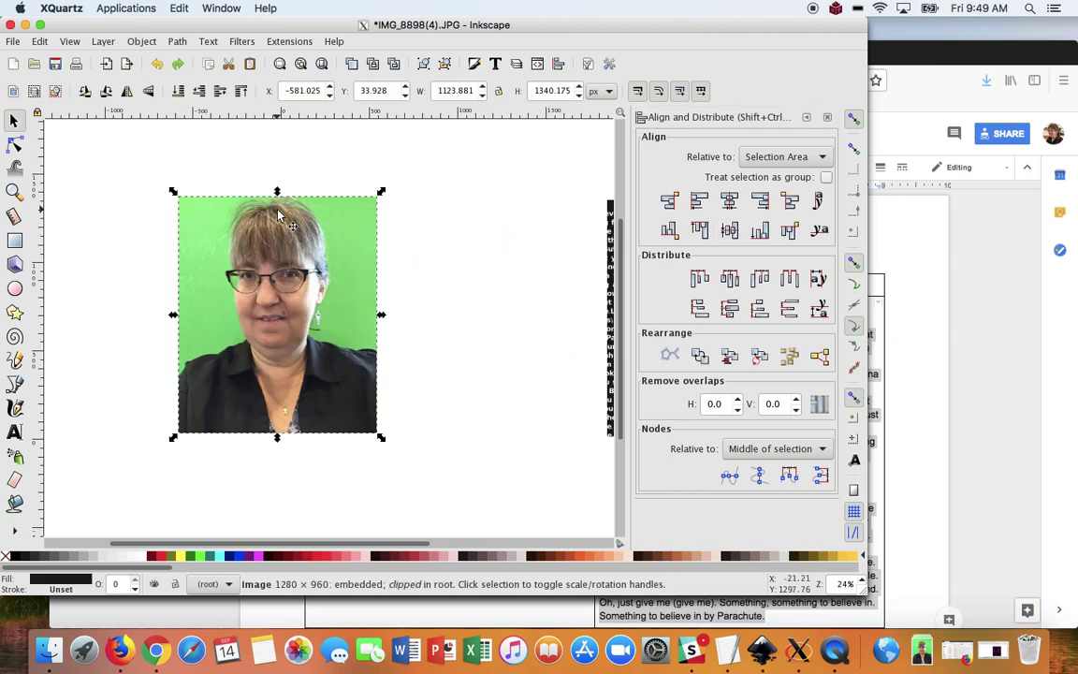
pyautogui.click(243, 92)
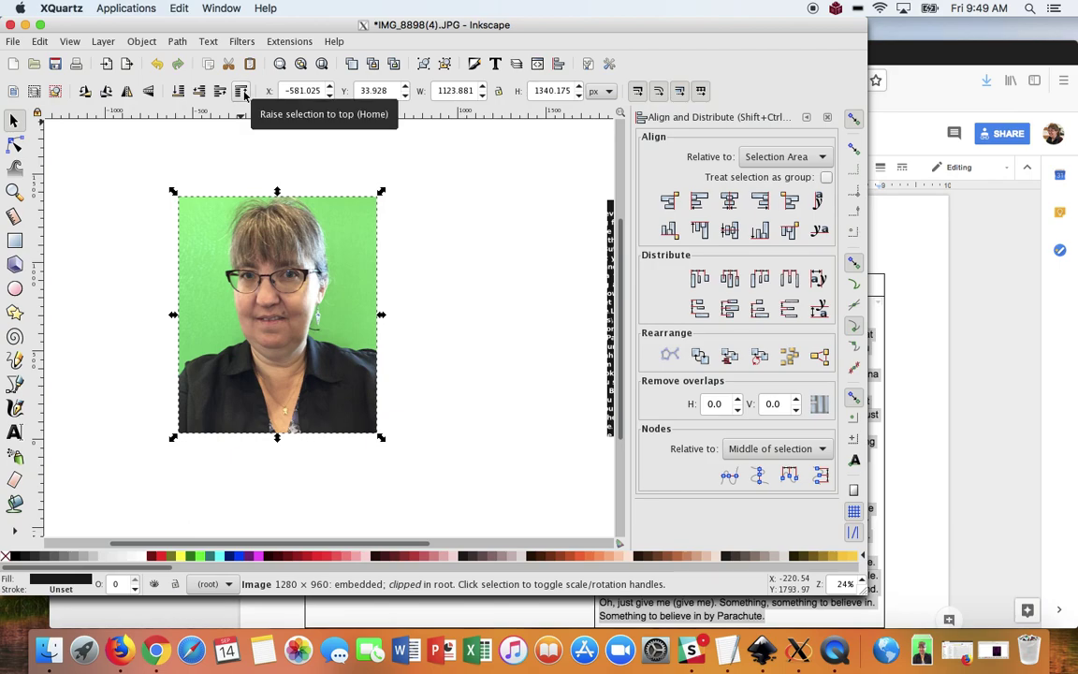
# - Centre the photo and the flowed lyrics on each other on both the vertical and horizontal axes
pyautogui.press('shift')
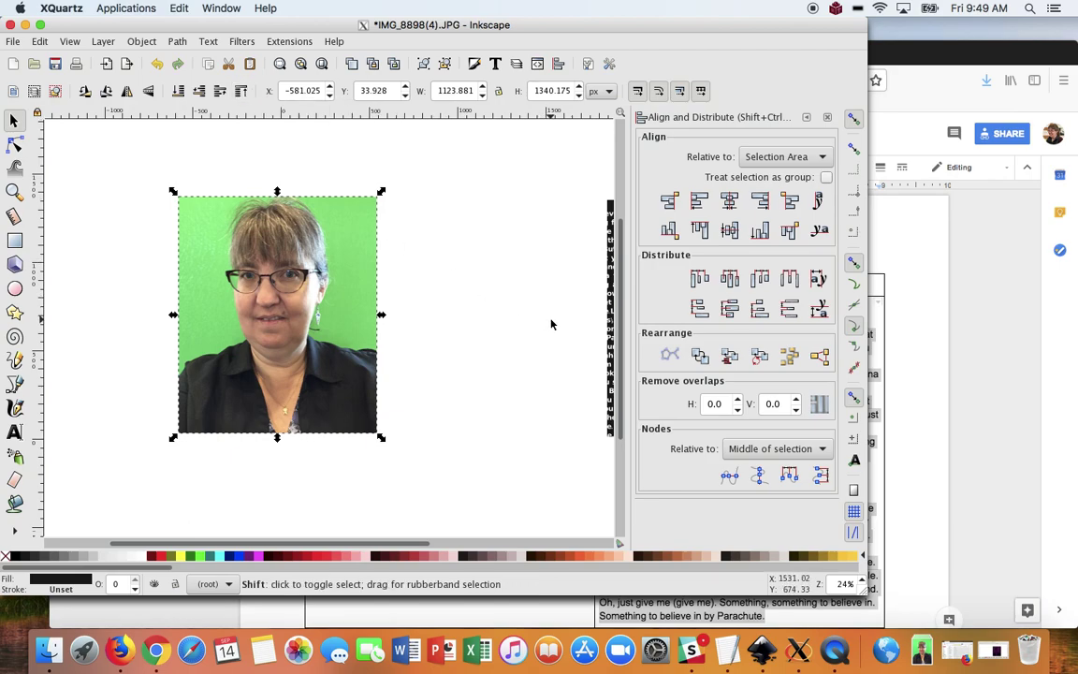
pyautogui.keyDown('shift'); pyautogui.click(576, 414); pyautogui.keyUp('shift')
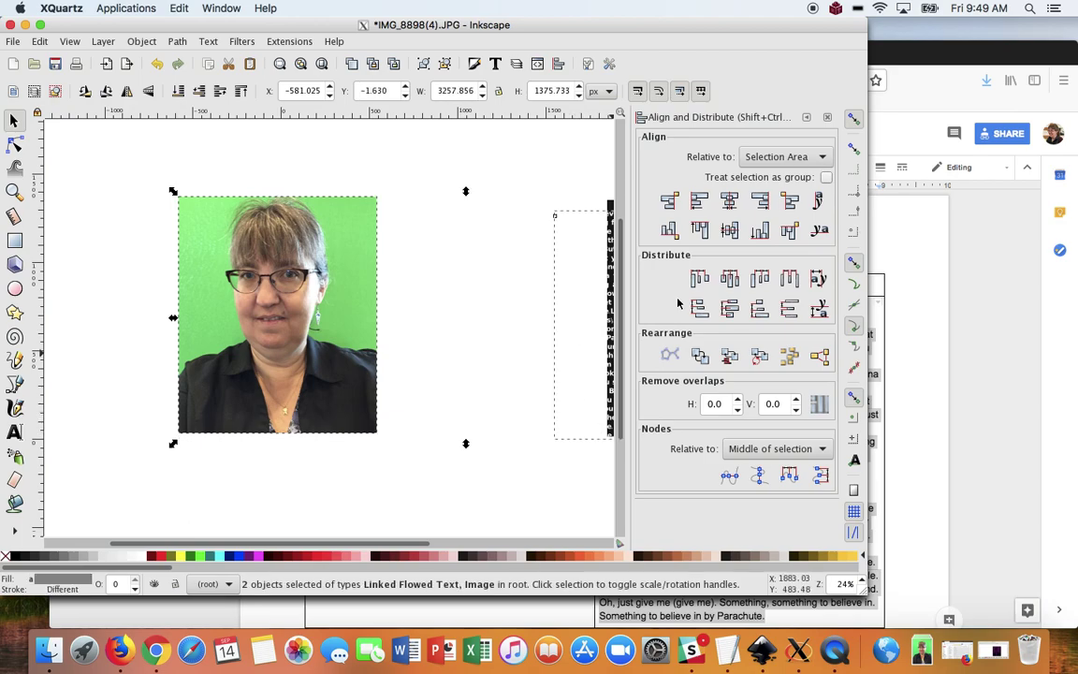
pyautogui.click(729, 200)
pyautogui.click(731, 230)
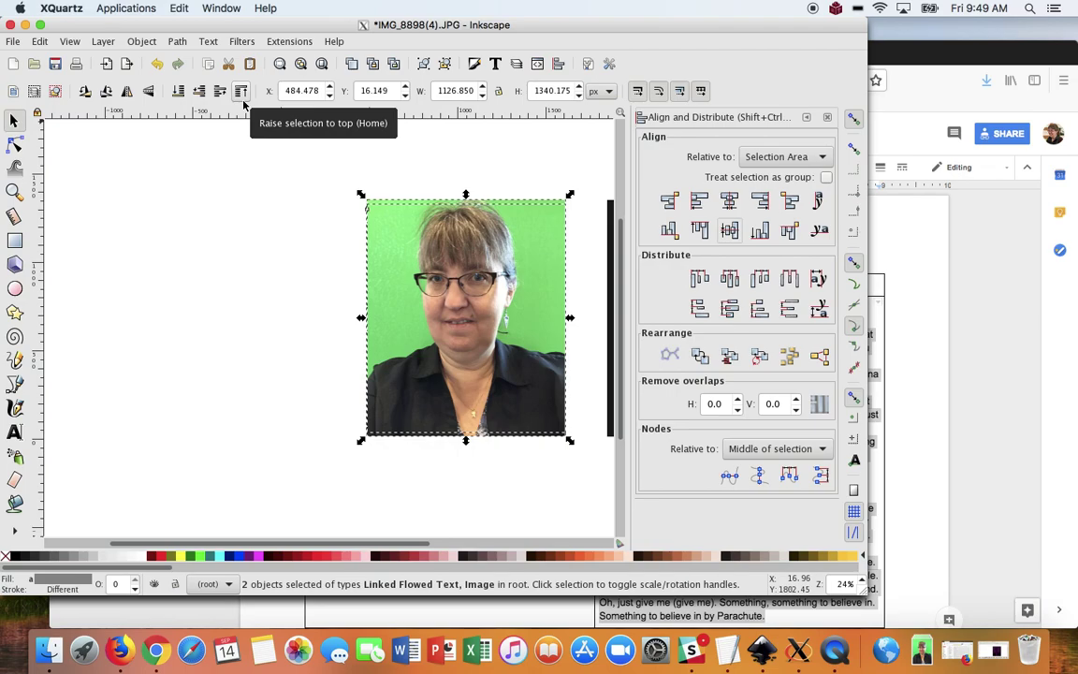
# - Set the photo as a mask on the flowed lyrics
pyautogui.click(141, 42)
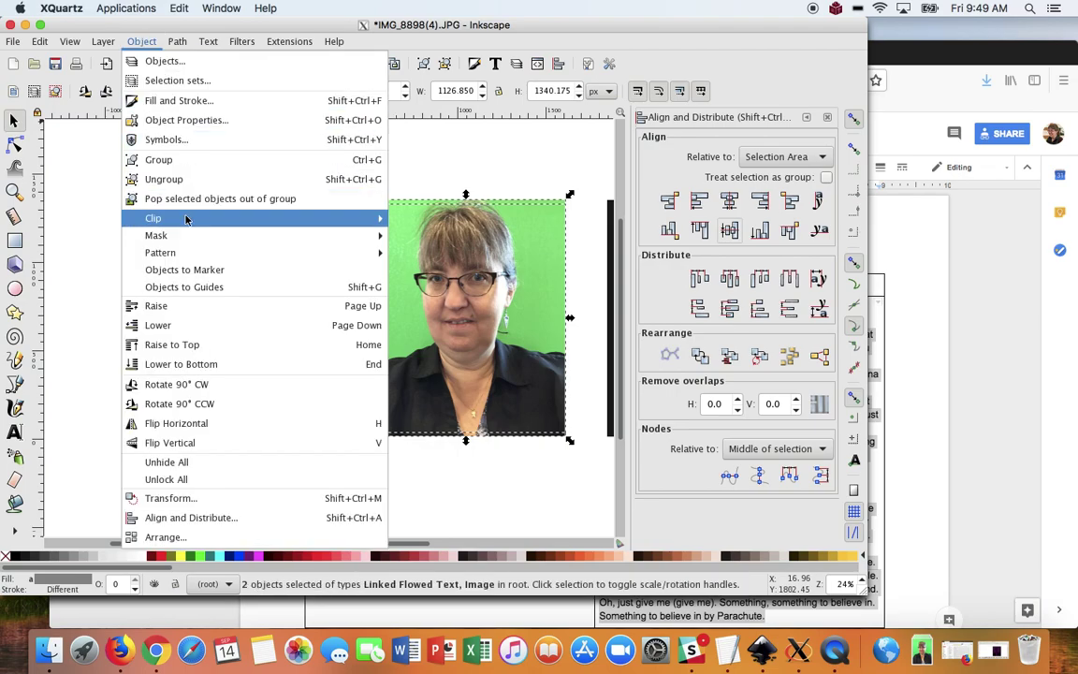
pyautogui.moveTo(193, 235)
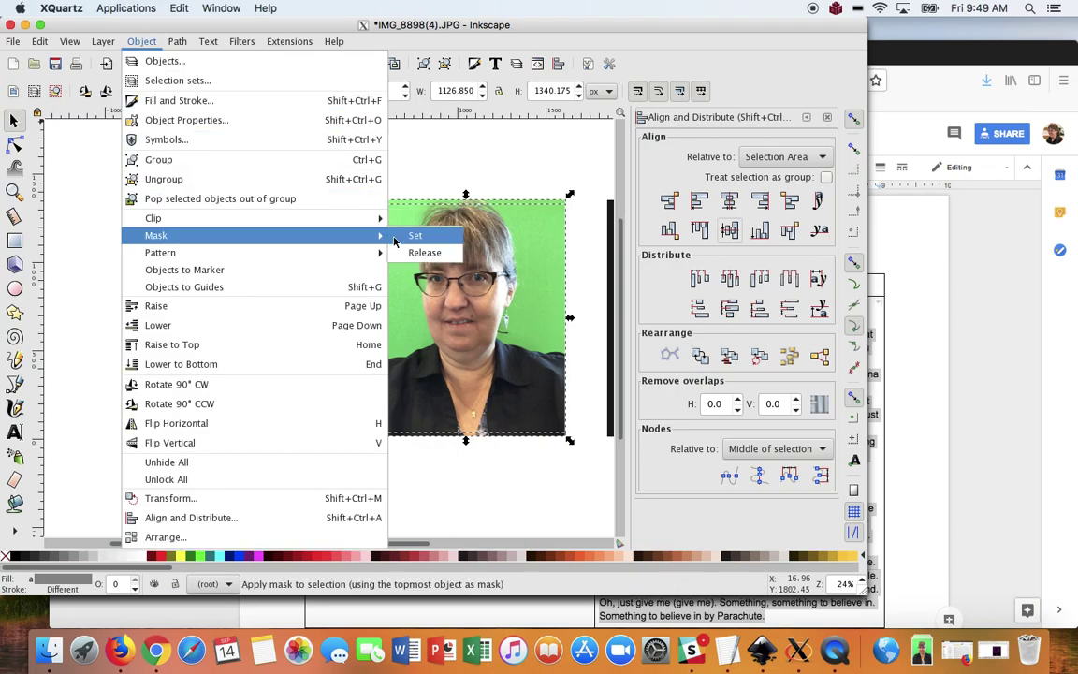
pyautogui.click(412, 236)
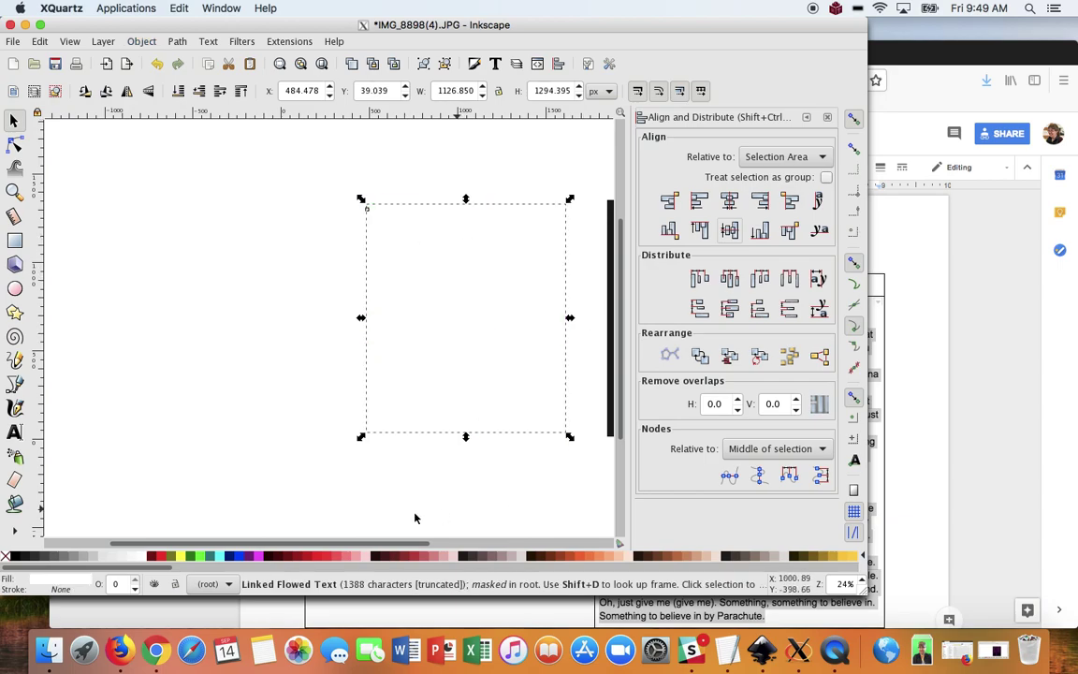
# - Try moving the dark rectangle onto the masked lyrics, and undo the move
pyautogui.hscroll(5, 459, 468)
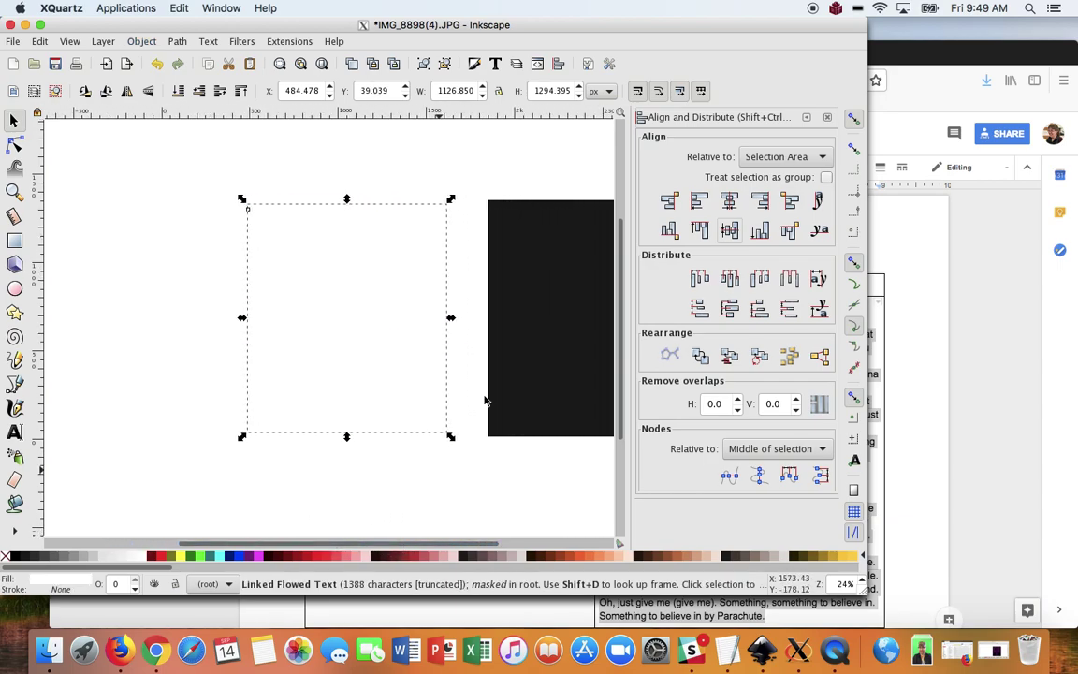
pyautogui.moveTo(530, 371); pyautogui.dragTo(306, 370)
pyautogui.click(288, 371)
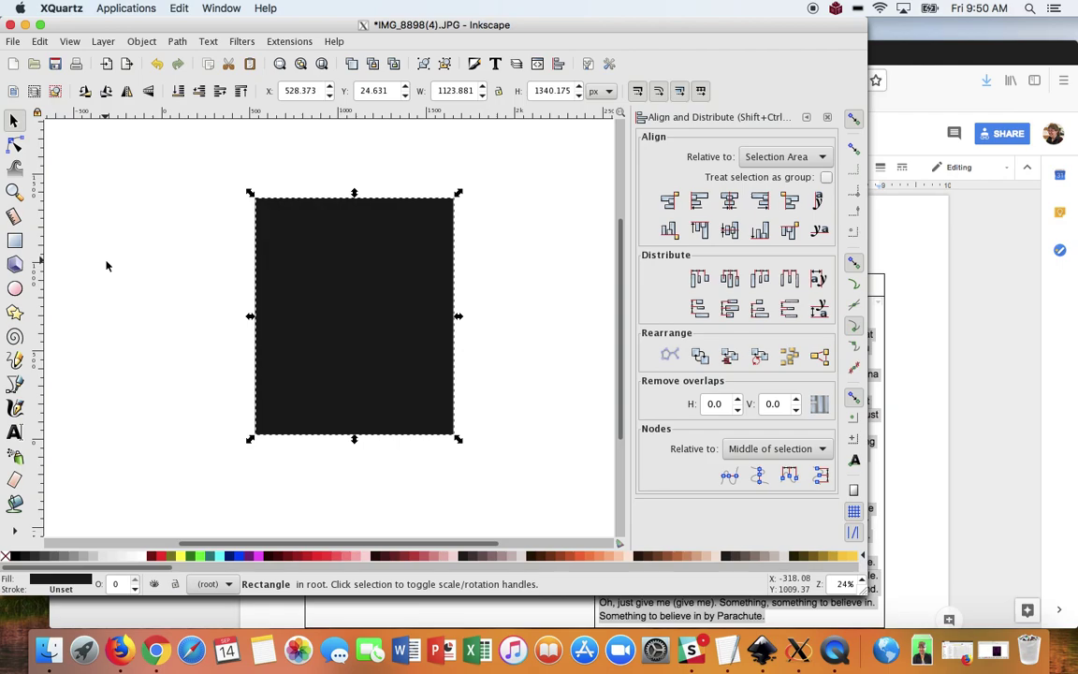
pyautogui.hotkey('ctrl', 'z')
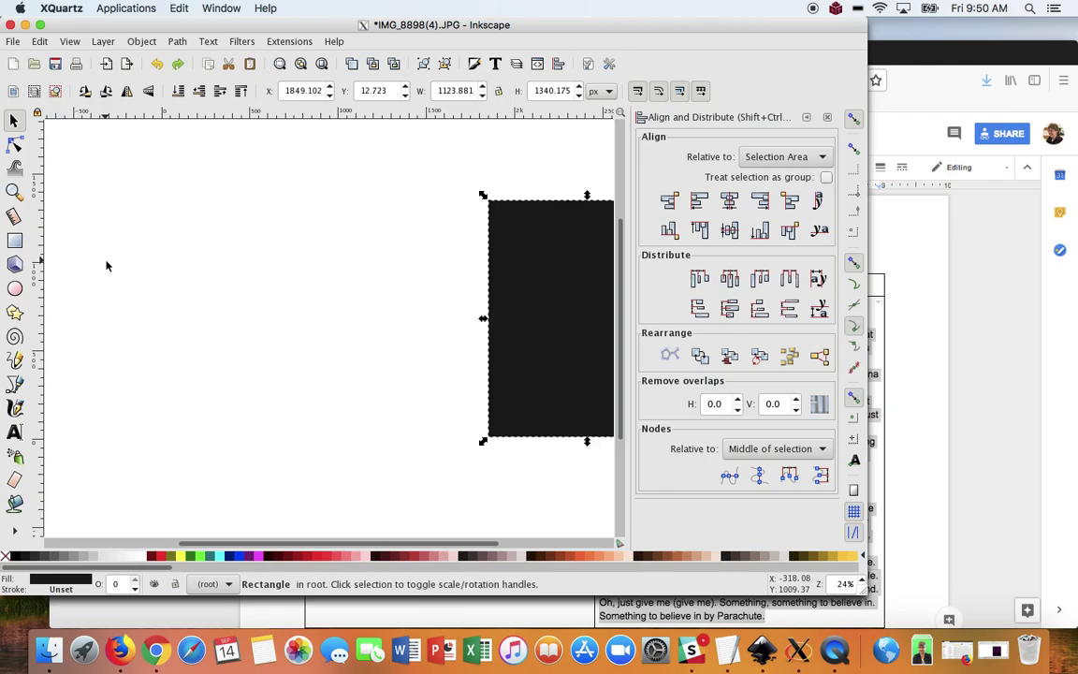
# - Move the masked lyrics onto the dark rectangle at about X 1848, Y 36 px and fill them with red
pyautogui.click(307, 311)
pyautogui.click(361, 315)
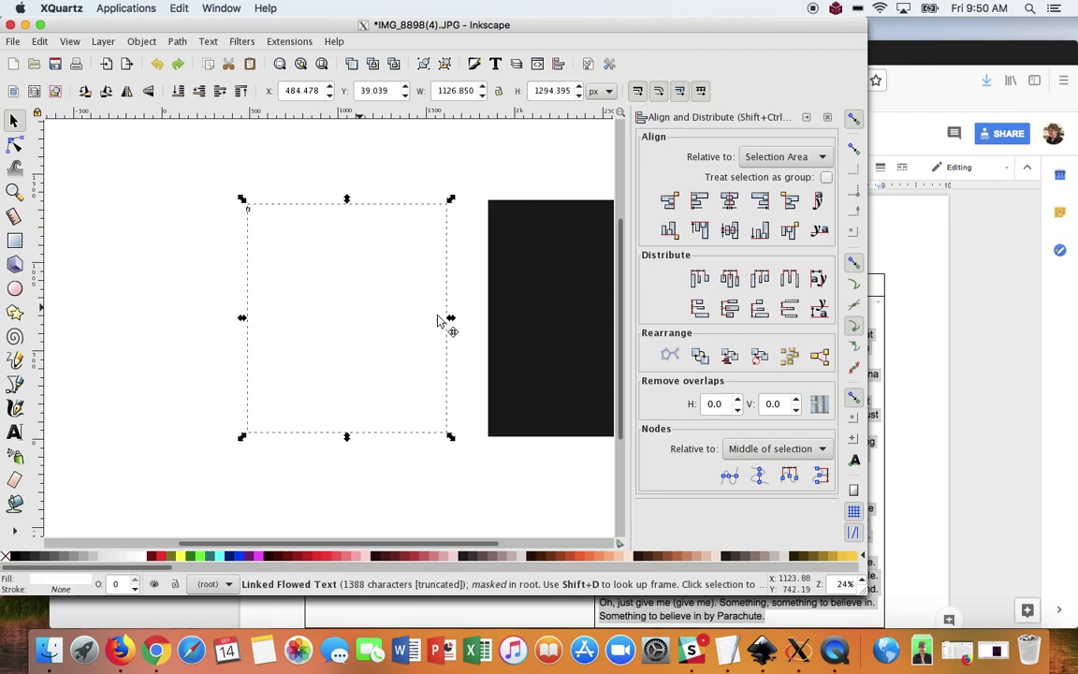
pyautogui.moveTo(435, 321); pyautogui.dragTo(466, 321)
pyautogui.moveTo(540, 312); pyautogui.dragTo(597, 317)
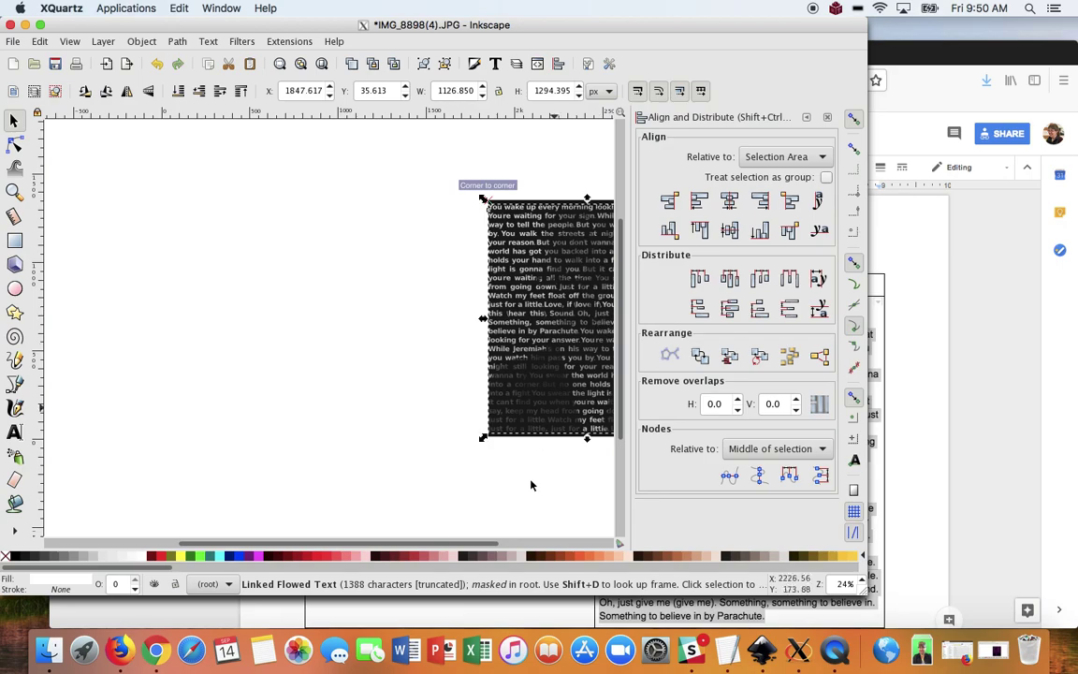
pyautogui.moveTo(481, 544); pyautogui.dragTo(563, 545)
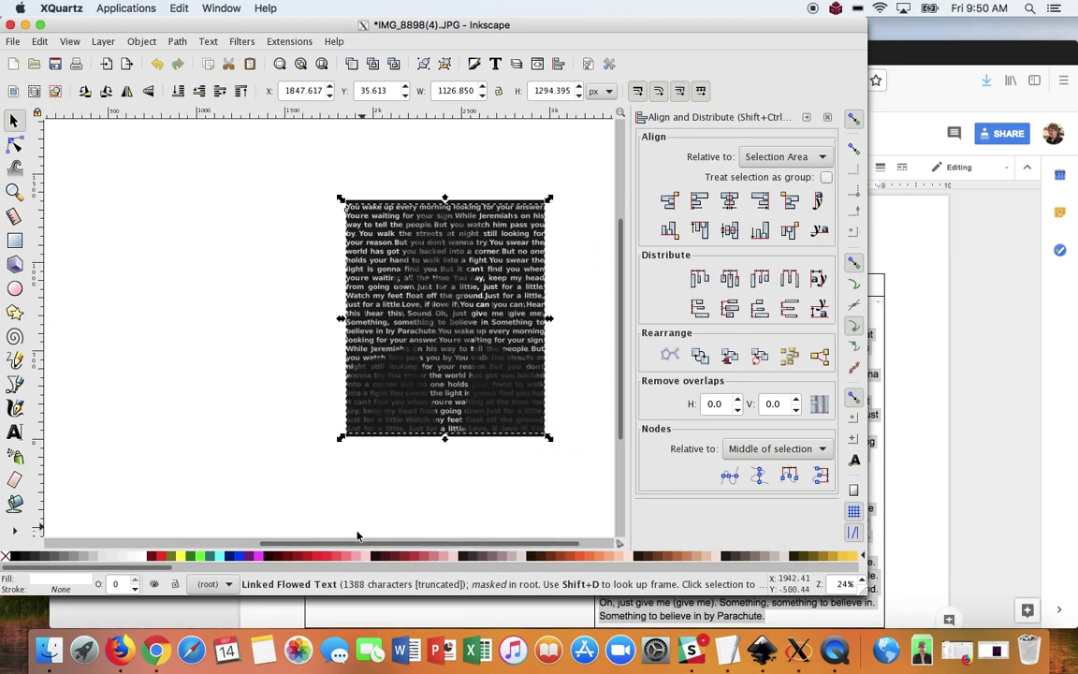
pyautogui.click(306, 558)
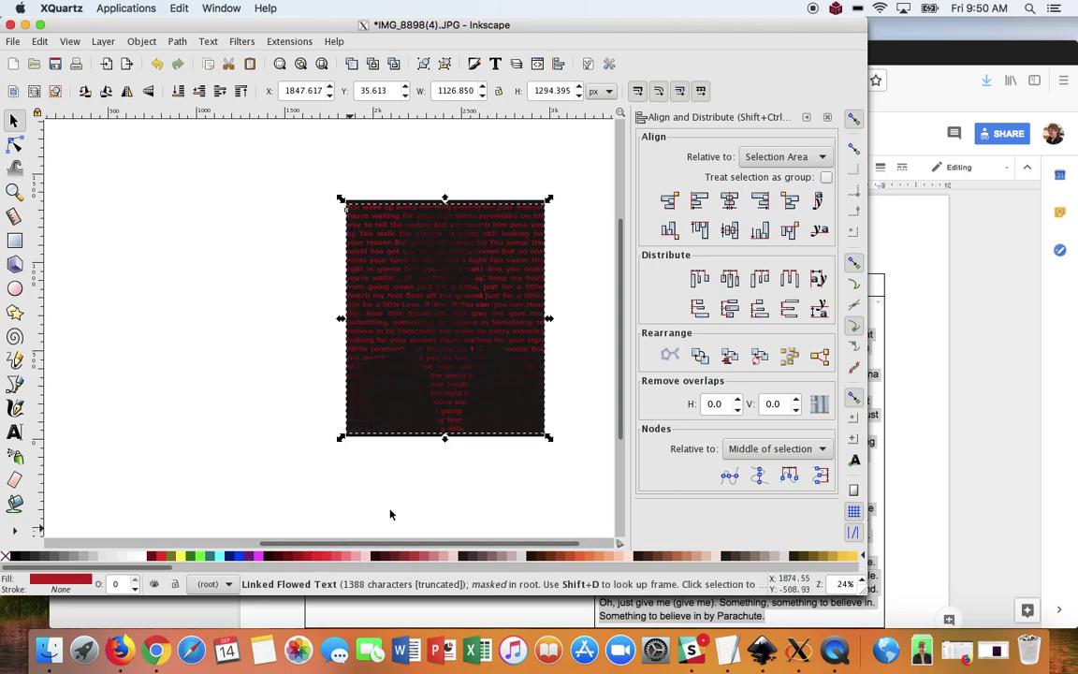
# - Try orange-red and brown fills on the background rectangle, ending with the pale peach #F4E3D7
pyautogui.click(513, 438)
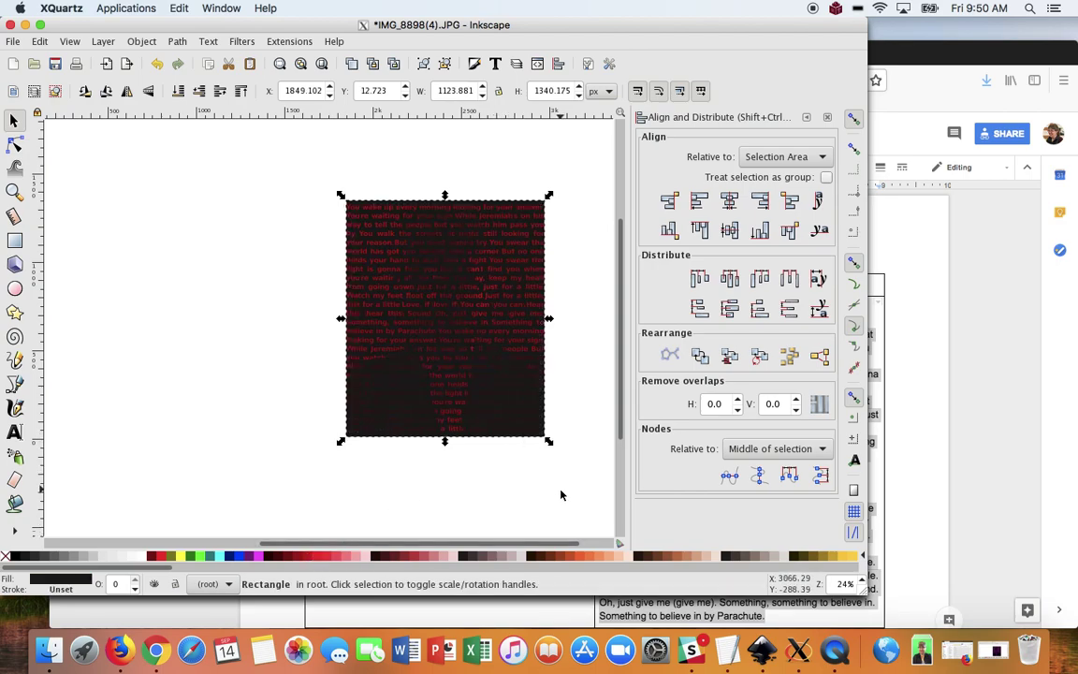
pyautogui.click(574, 558)
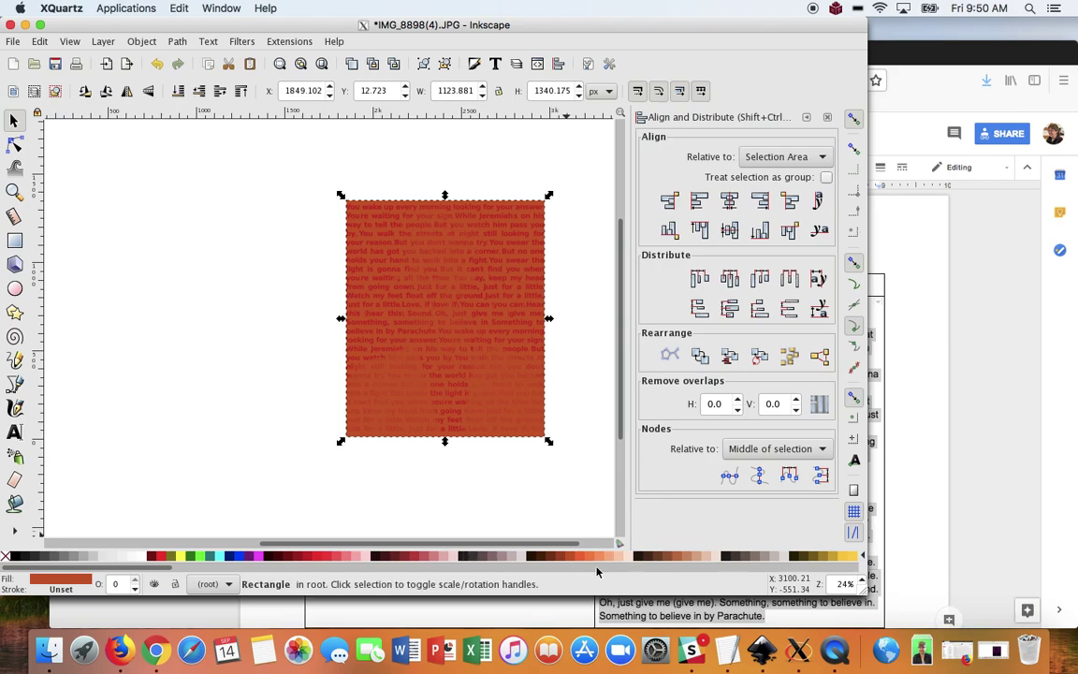
pyautogui.click(670, 559)
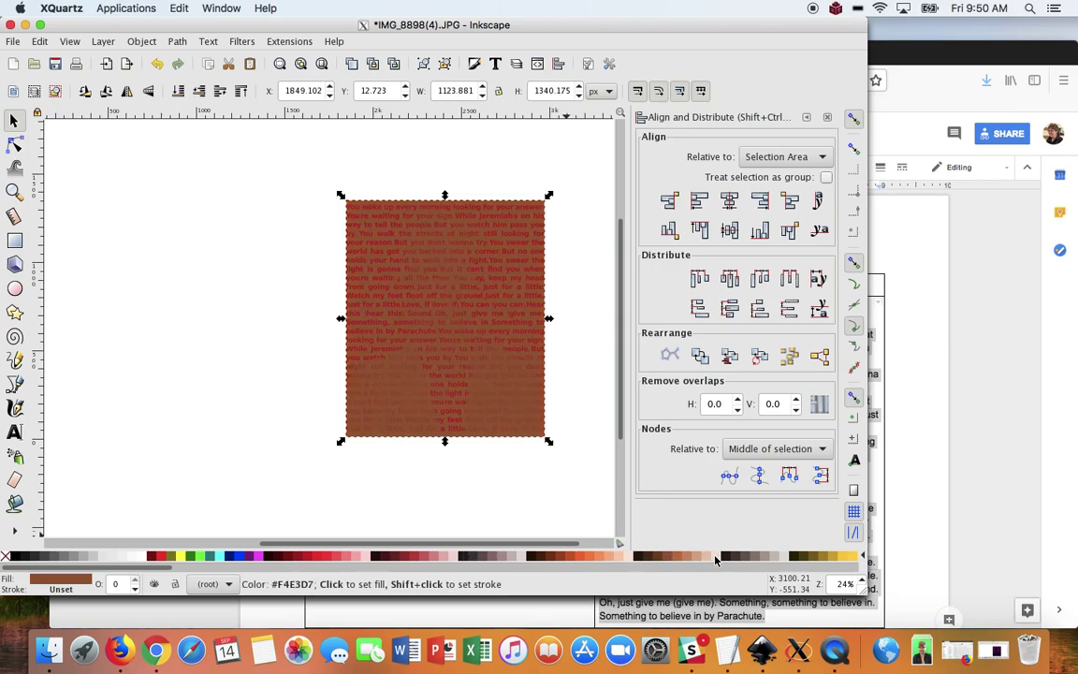
pyautogui.click(714, 557)
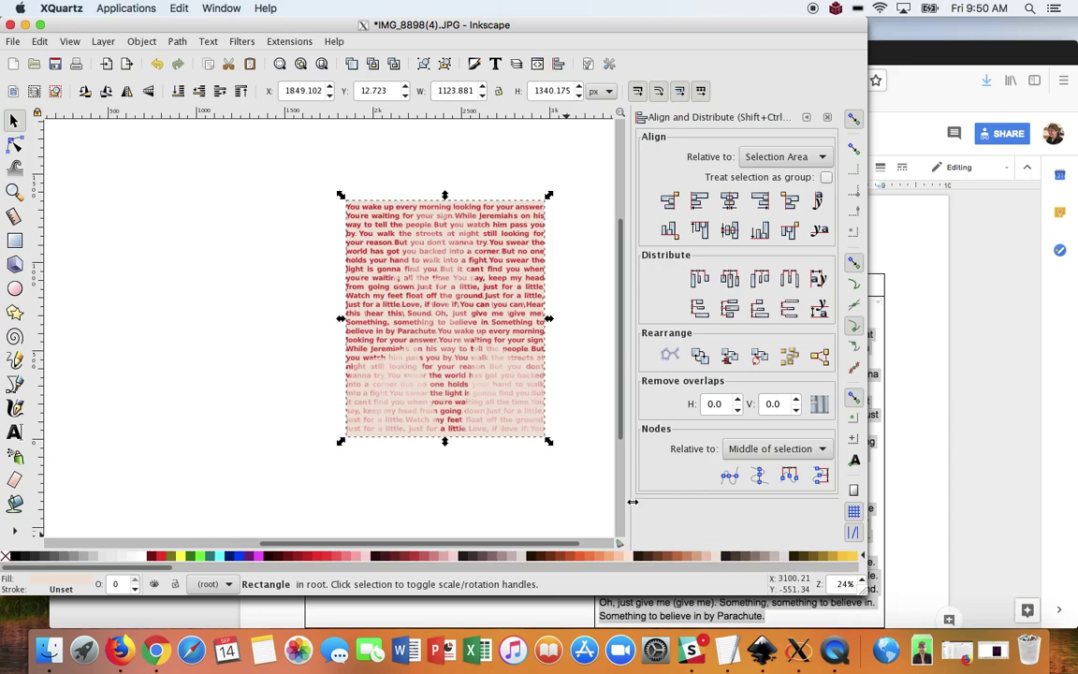
# - Try fuchsia and dark red fills on the masked lyrics, ending with the dark red
pyautogui.click(449, 358)
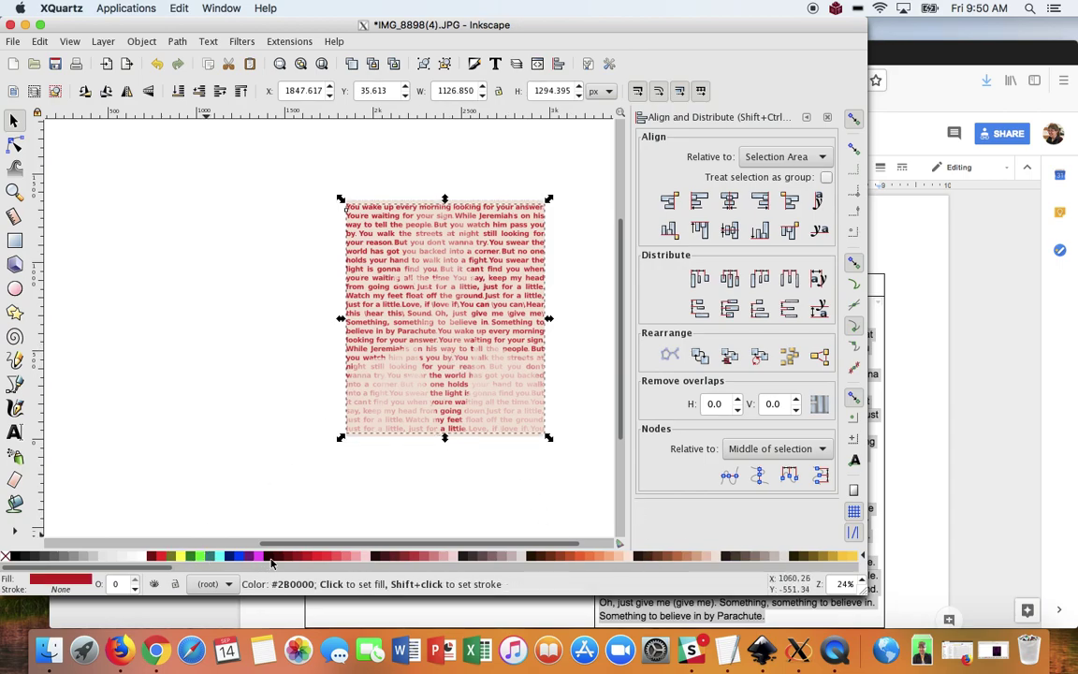
pyautogui.click(272, 559)
pyautogui.click(257, 559)
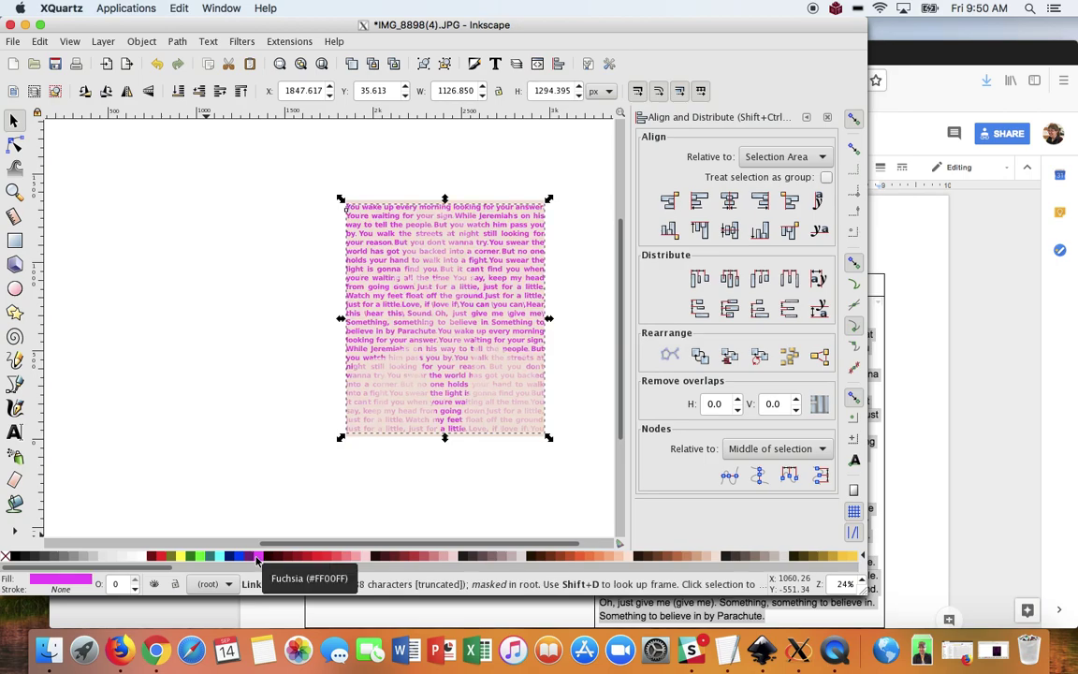
pyautogui.click(292, 559)
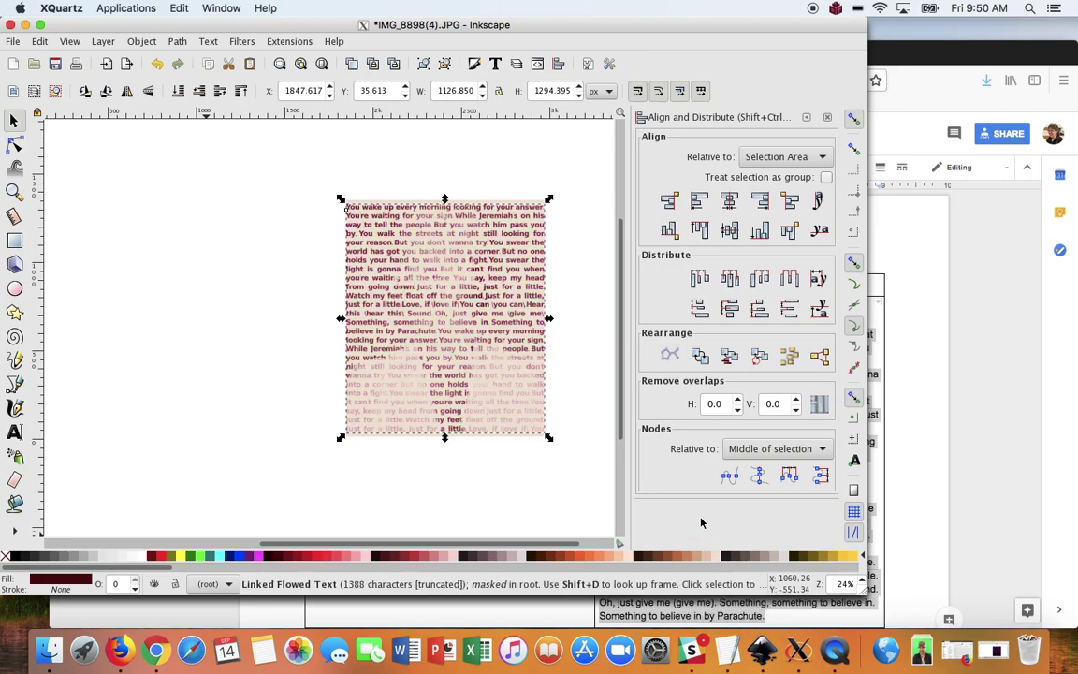
# - Undo the recolouring back to red lyrics on the dark rectangle, and shift the drawing window aside
pyautogui.click(554, 402)
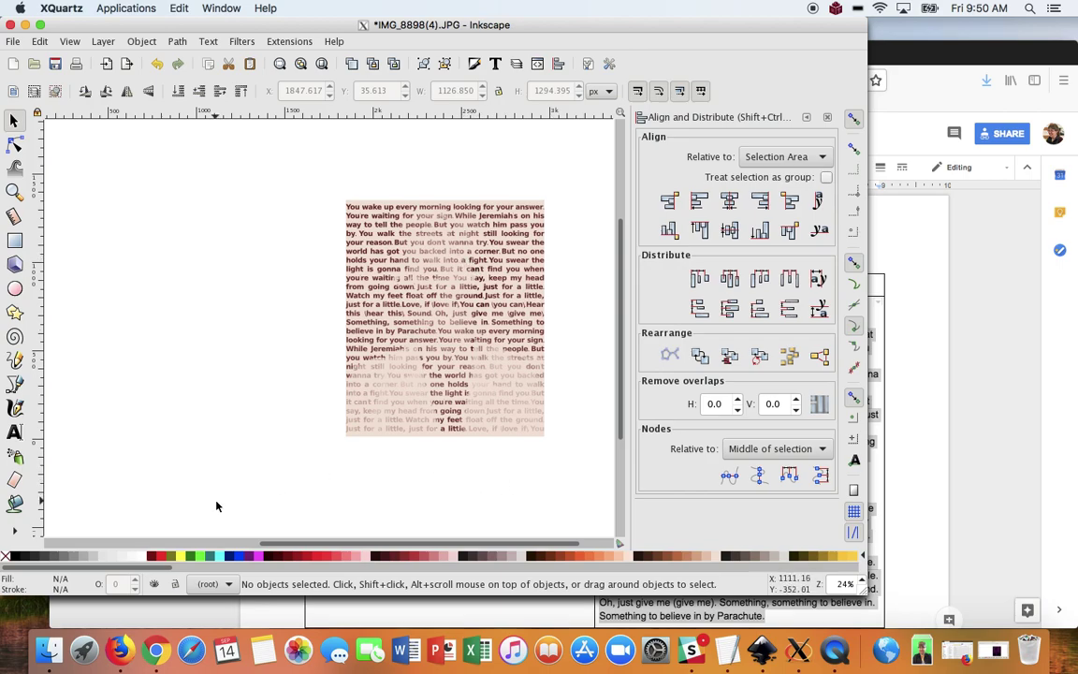
pyautogui.hotkey('ctrl', 'z')
pyautogui.hotkey('ctrl', 'z')
pyautogui.hotkey('ctrl', 'z')
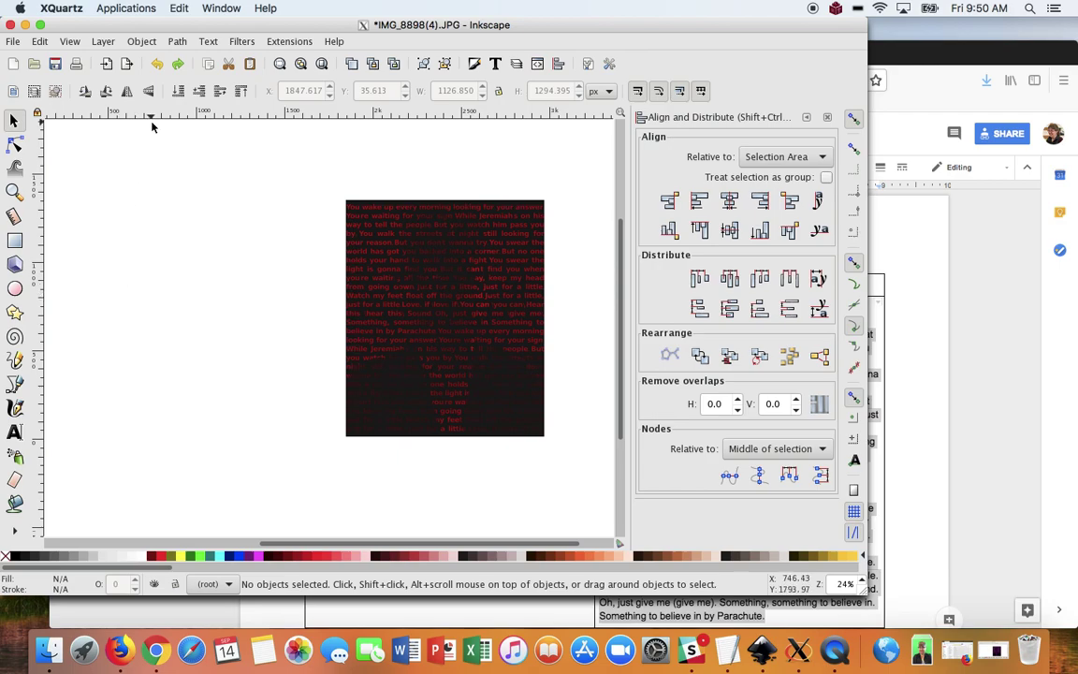
pyautogui.moveTo(120, 20); pyautogui.dragTo(195, 27)
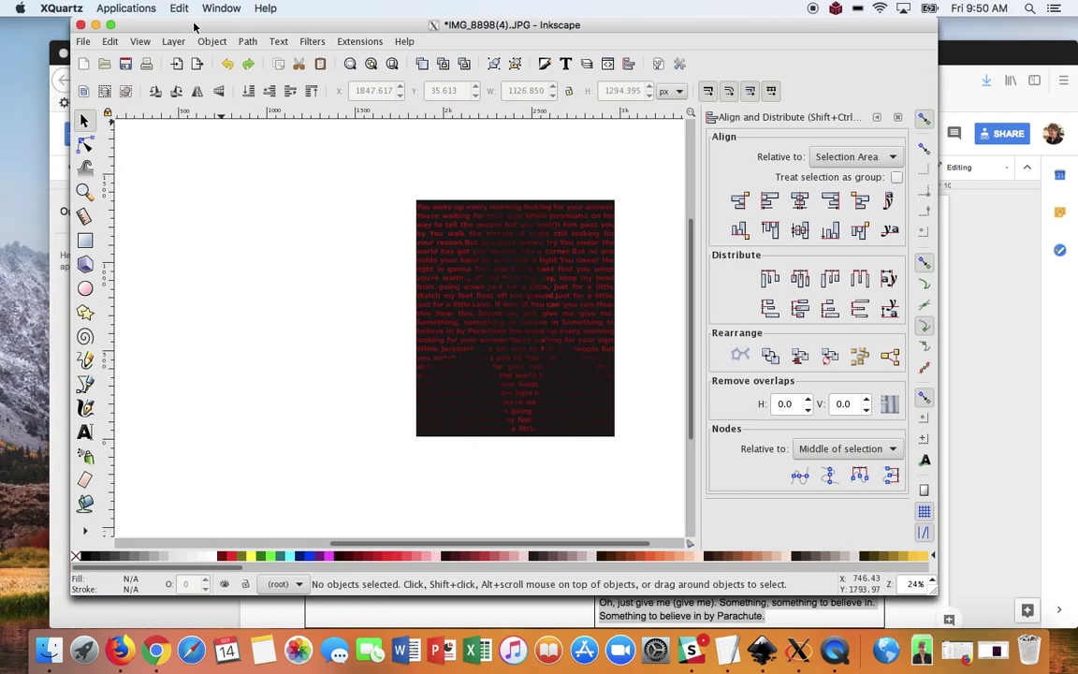
# - Save the document as an Inkscape SVG named textimage.svg in the Downloads folder
pyautogui.click(83, 42)
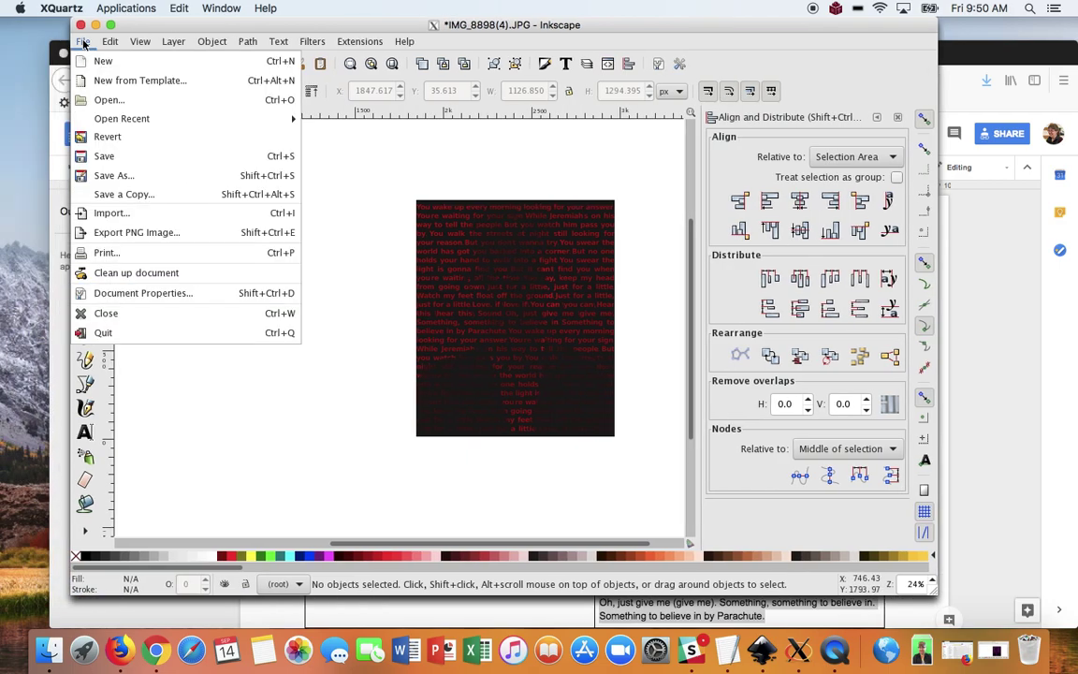
pyautogui.click(121, 176)
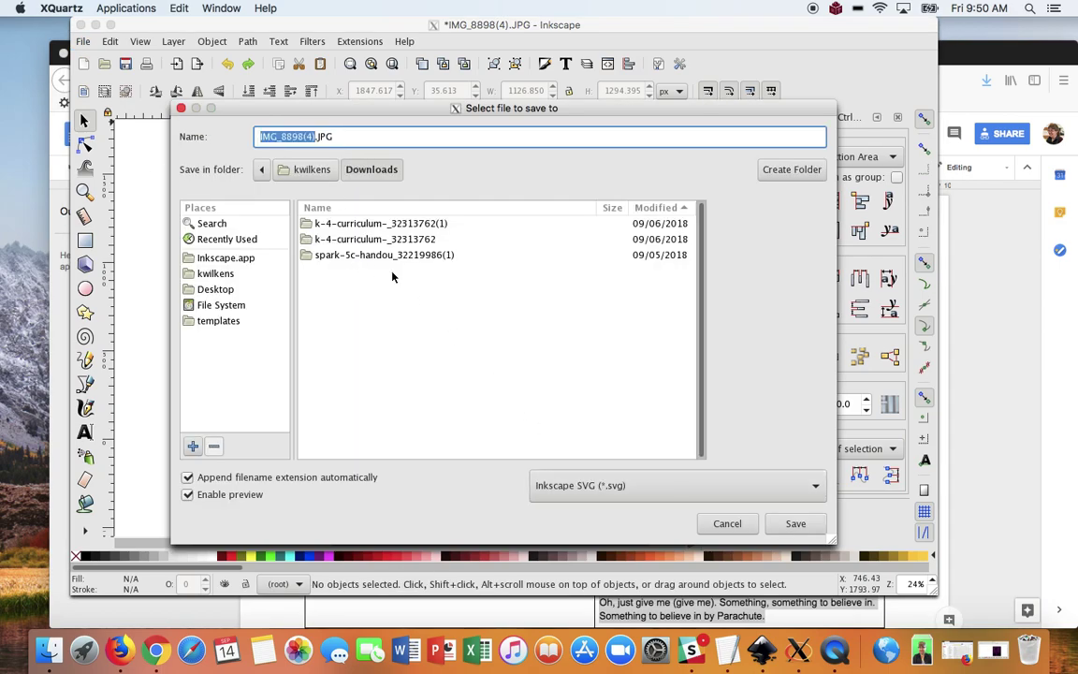
pyautogui.tripleClick(355, 137)
pyautogui.write('tes')
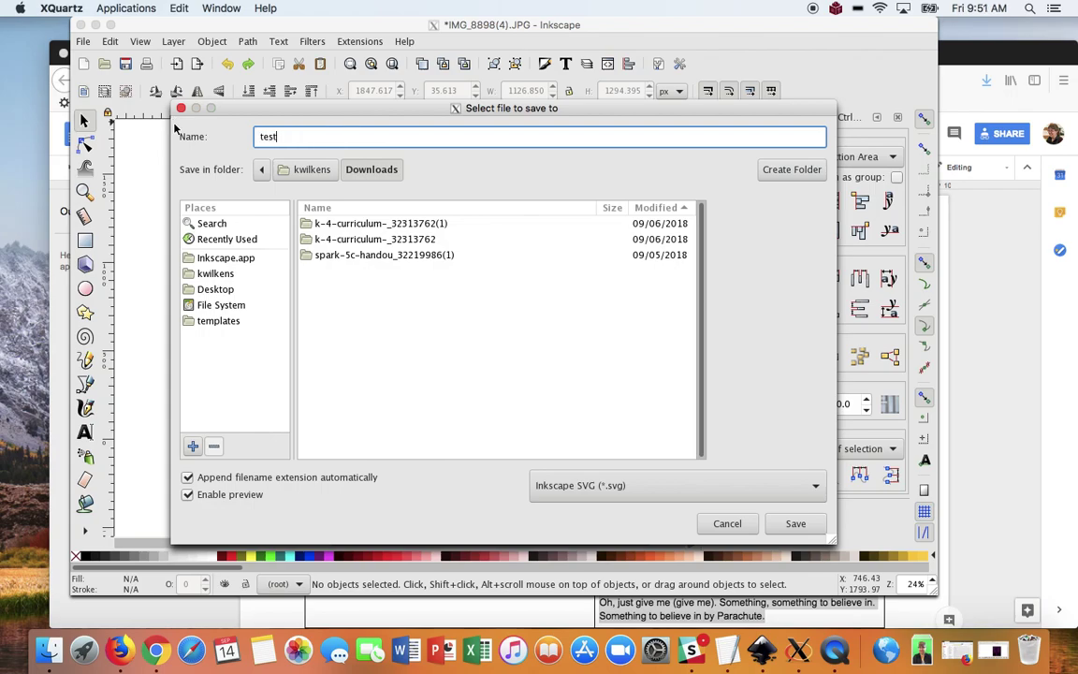
pyautogui.write('xtimage.svg')
pyautogui.press('Return')
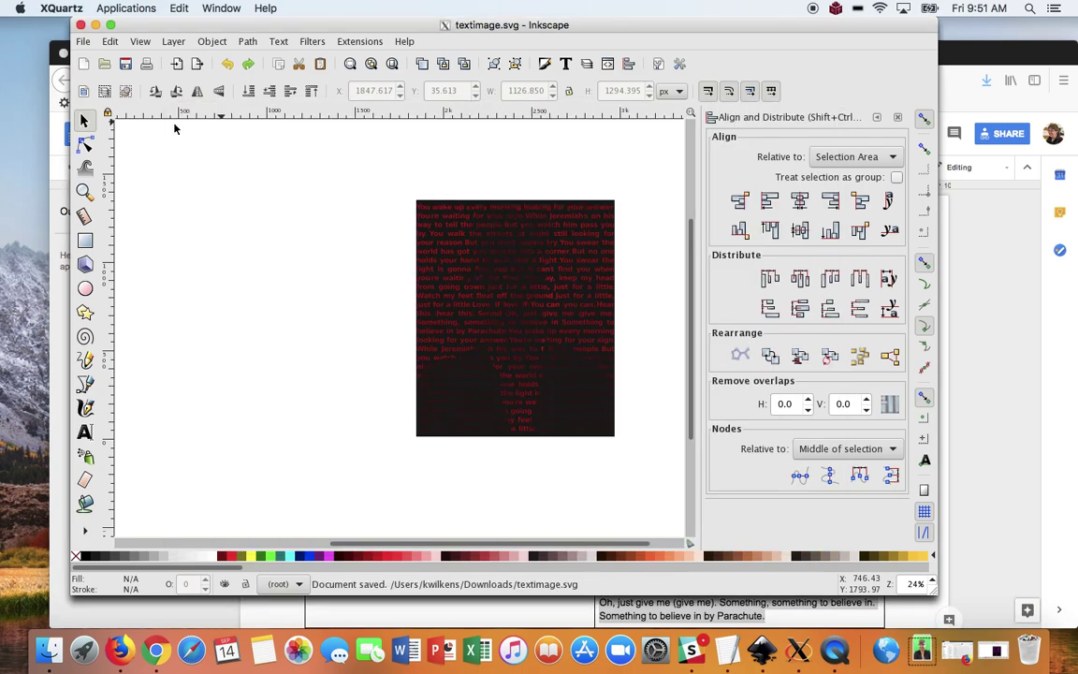
# - Export the whole drawing as textimage.png at 96 dpi to Downloads, and open that folder in Finder to view the image
pyautogui.click(84, 42)
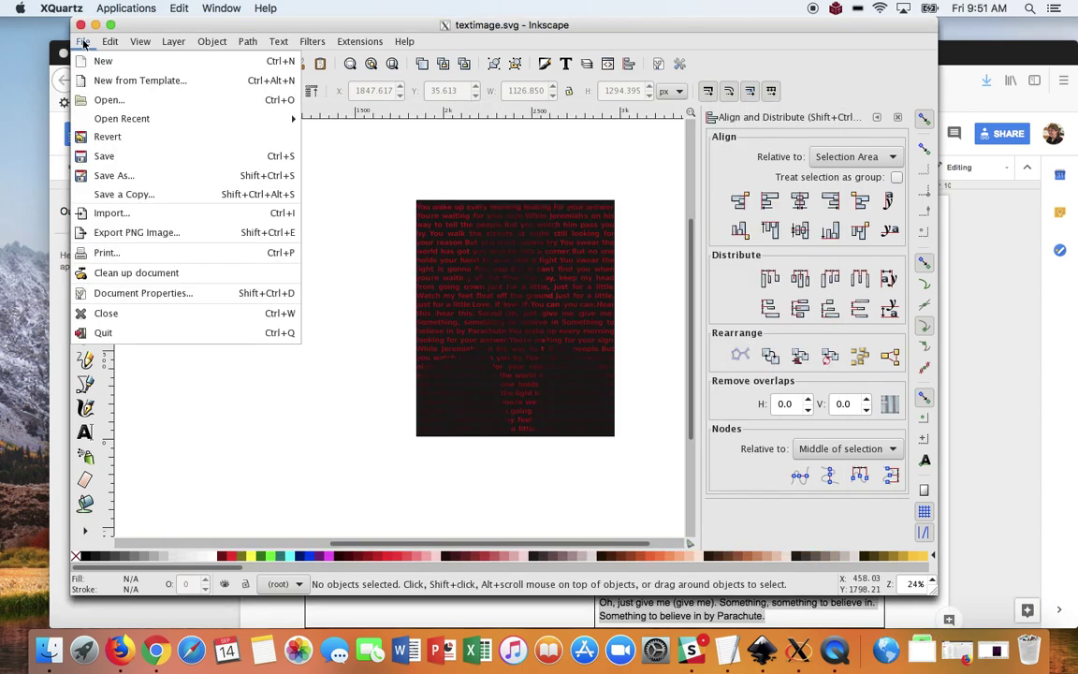
pyautogui.click(140, 232)
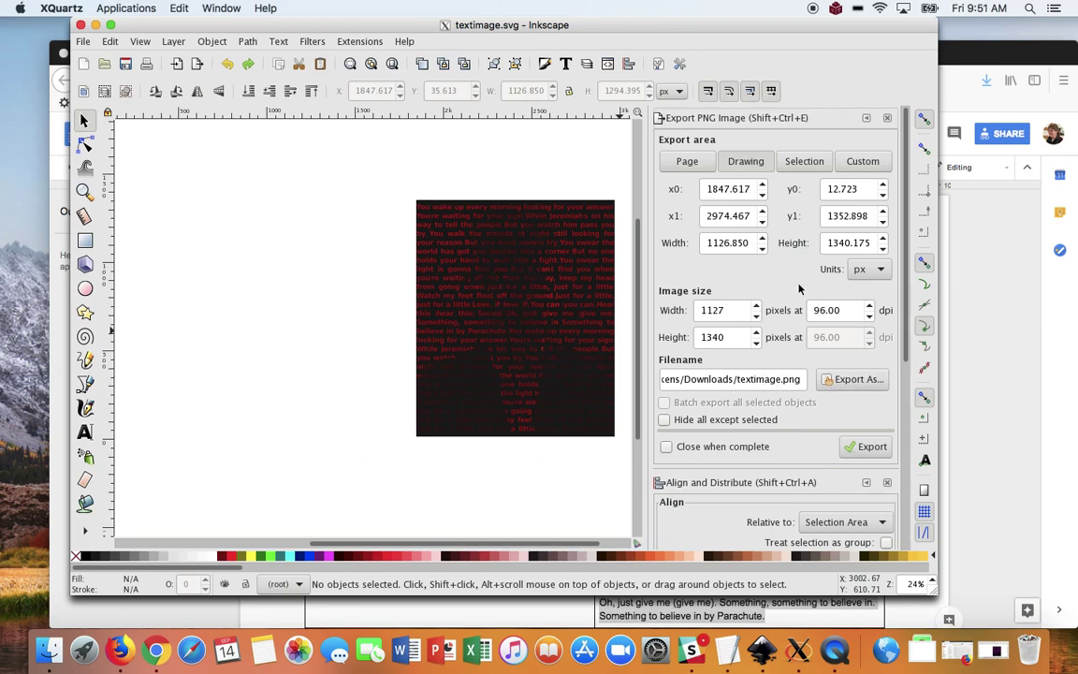
pyautogui.click(861, 447)
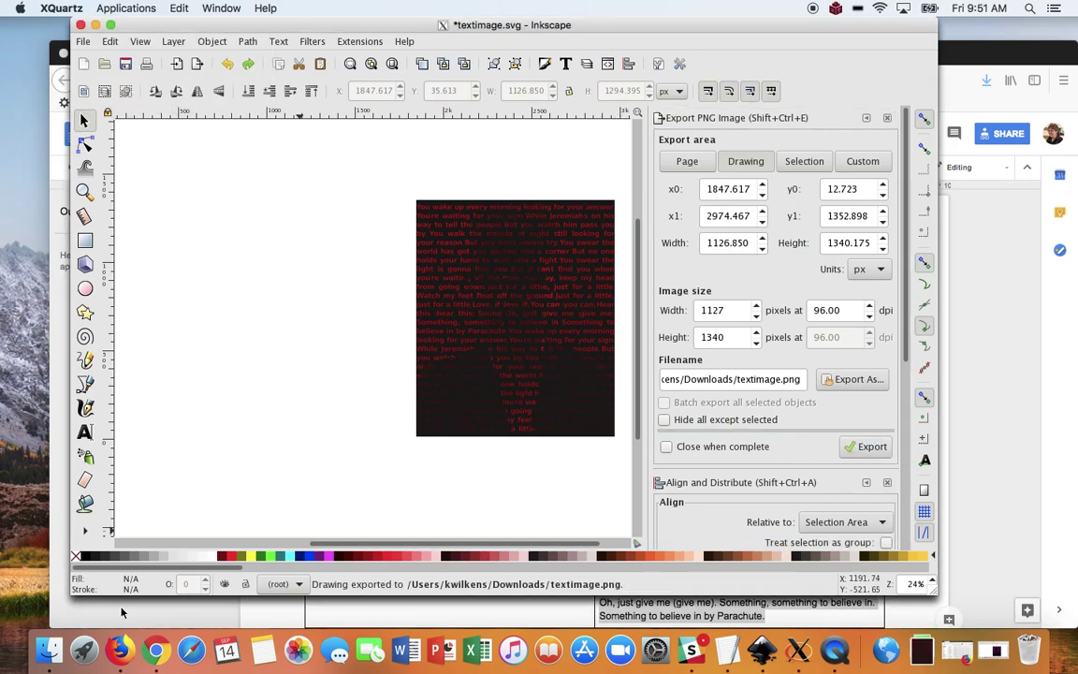
pyautogui.click(48, 650)
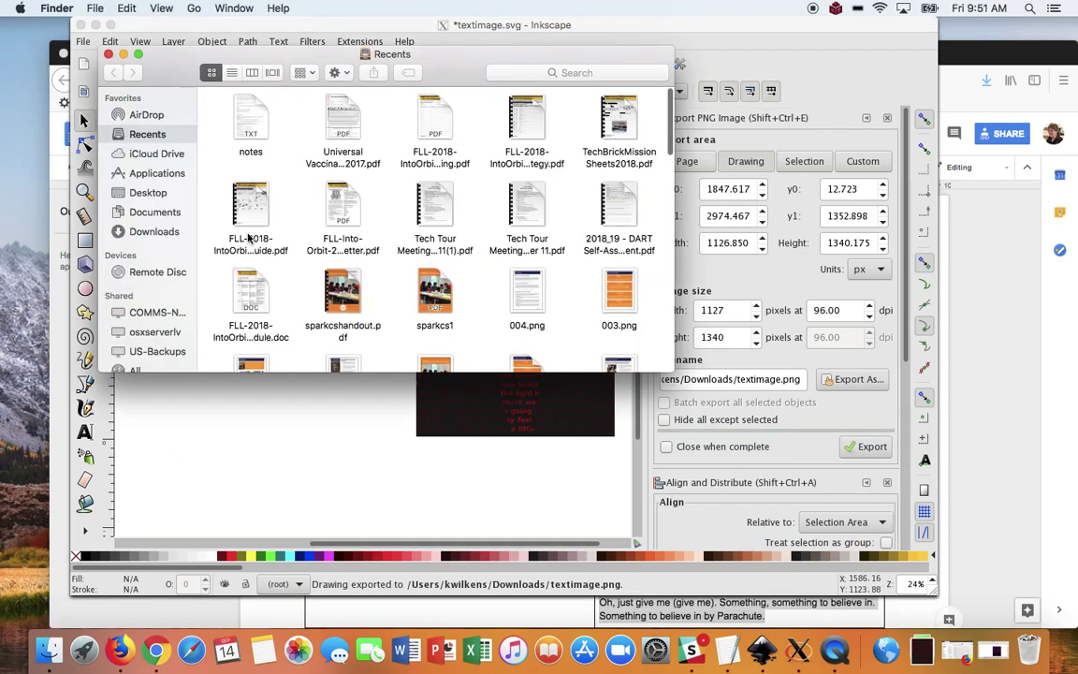
pyautogui.click(155, 232)
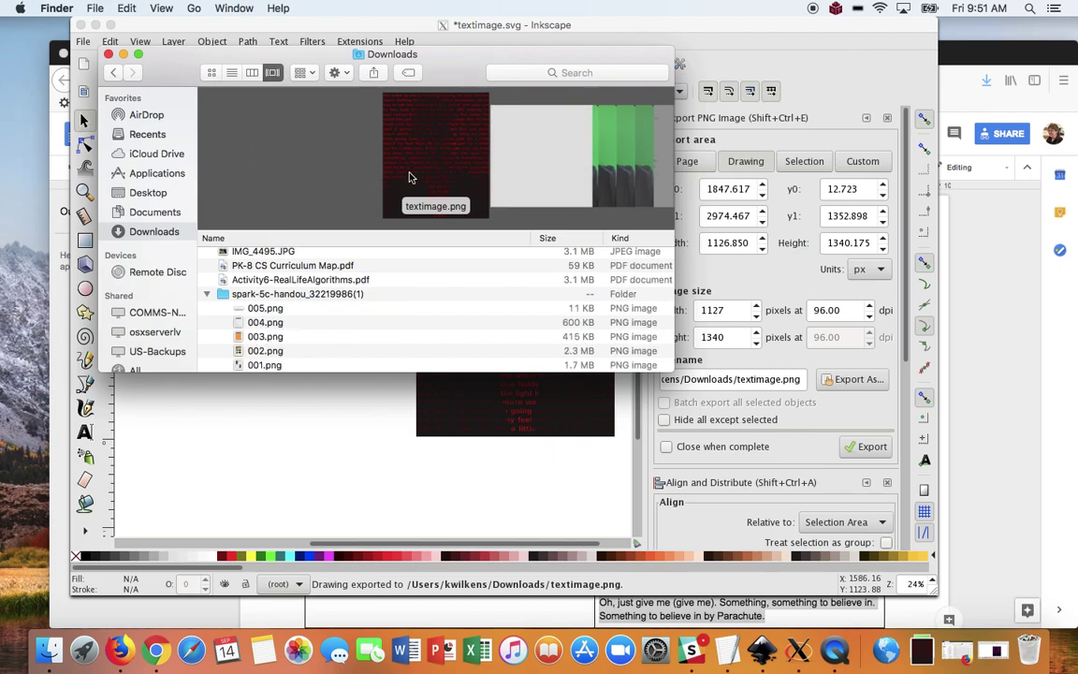